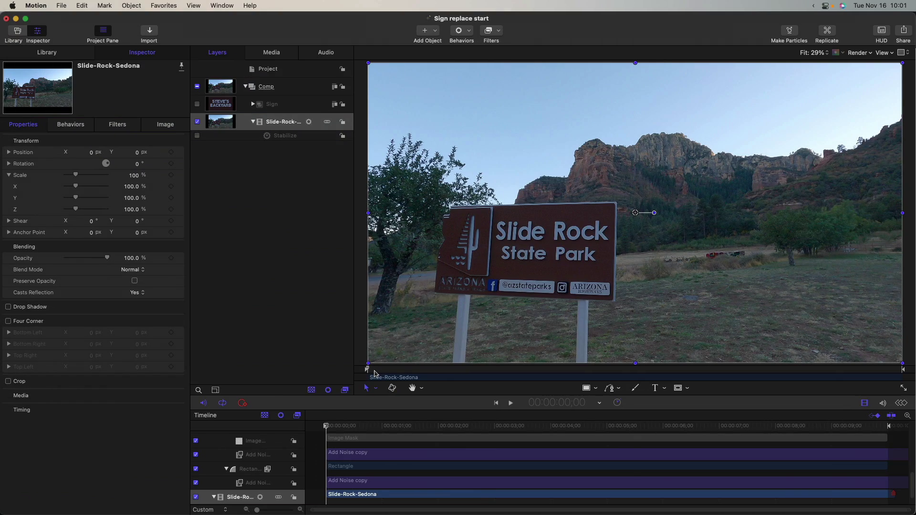
- Scrub through the Slide-Rock-Sedona footage, then rewind it to the start
drag(374, 373, 914, 374)
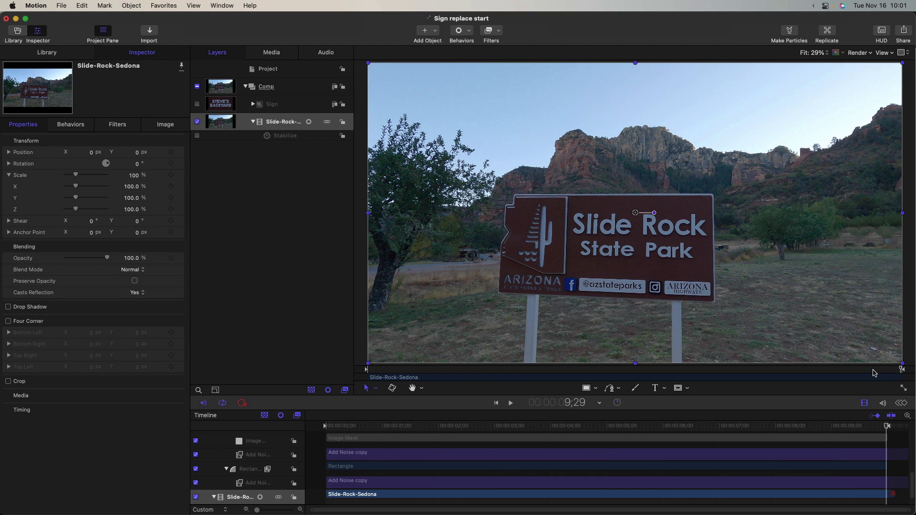
click(876, 371)
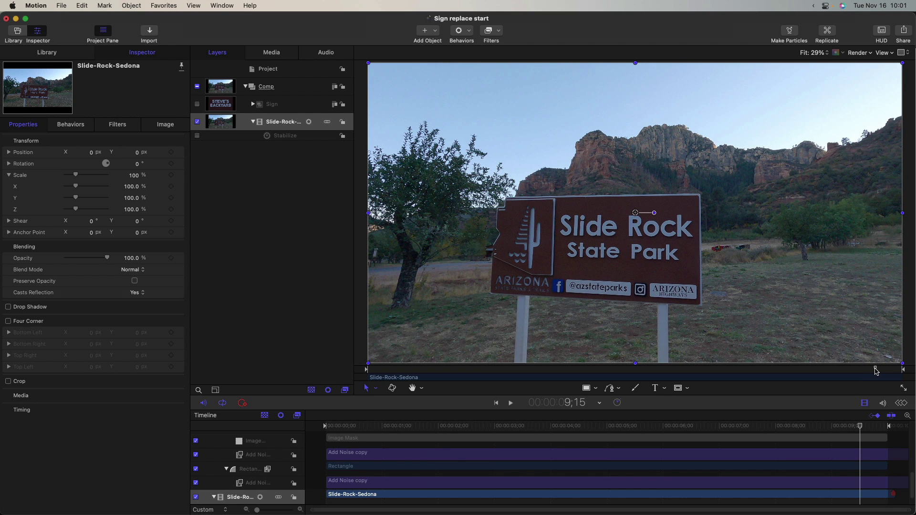
drag(877, 370, 355, 380)
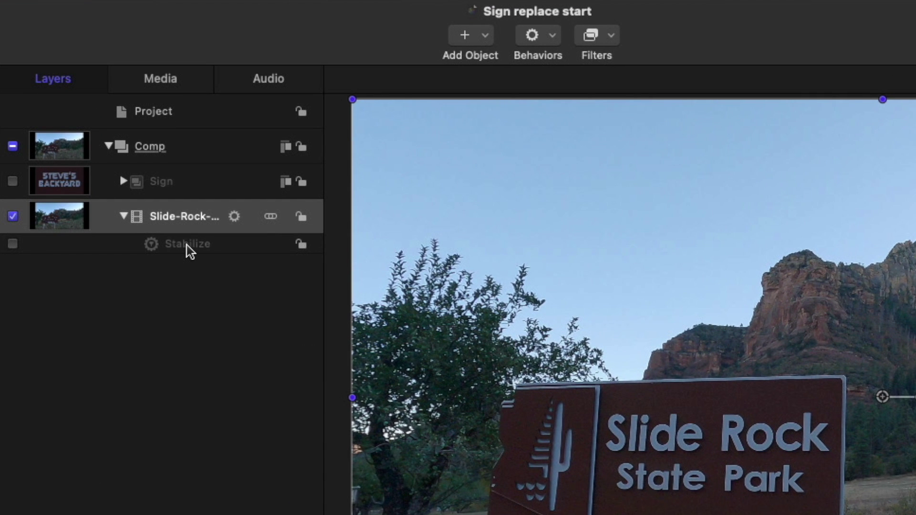
- Add a Stabilize behaviour to the footage and play it to watch the camera shake
click(549, 36)
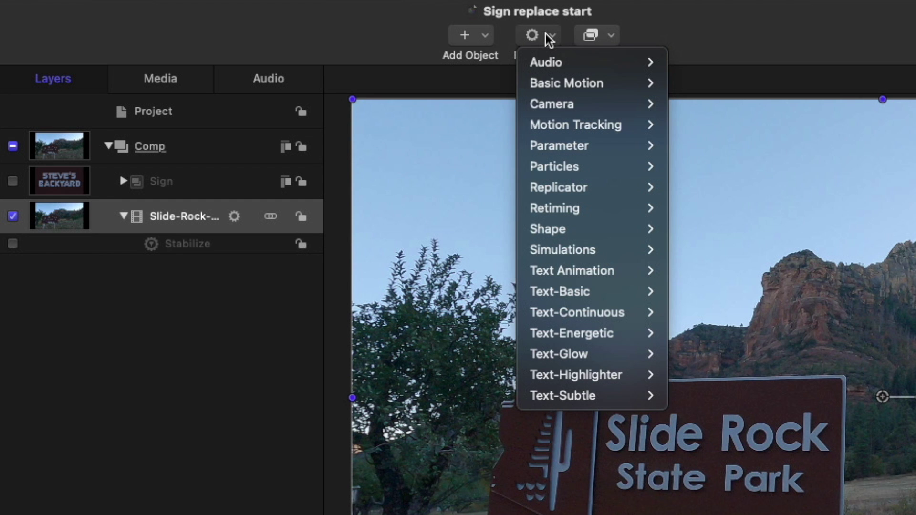
mouse_move(579, 117)
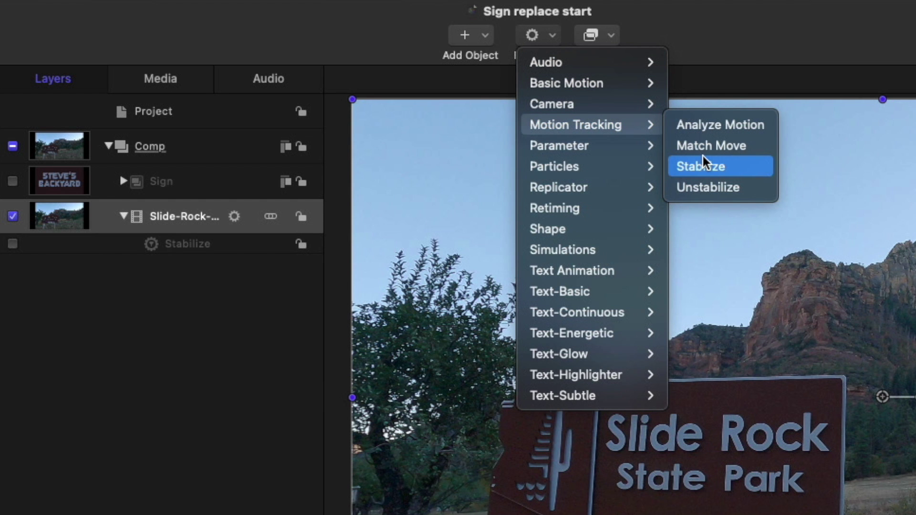
click(65, 370)
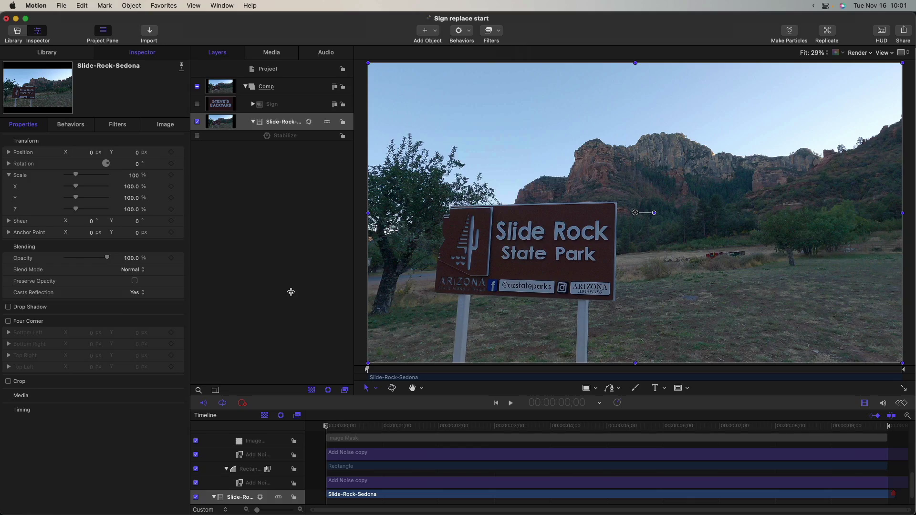
key(space)
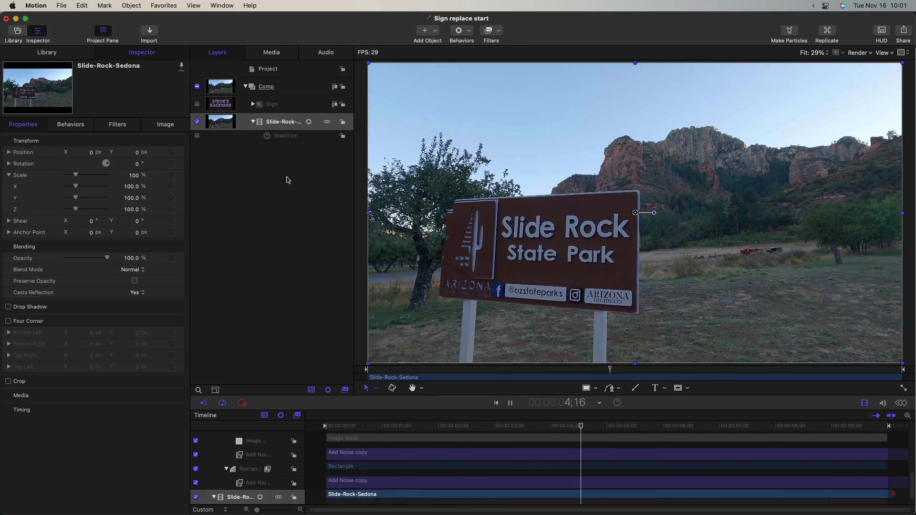
key(space)
- Switch Stabilize on and play the steadied clip zoomed out to see the frame edges
click(197, 136)
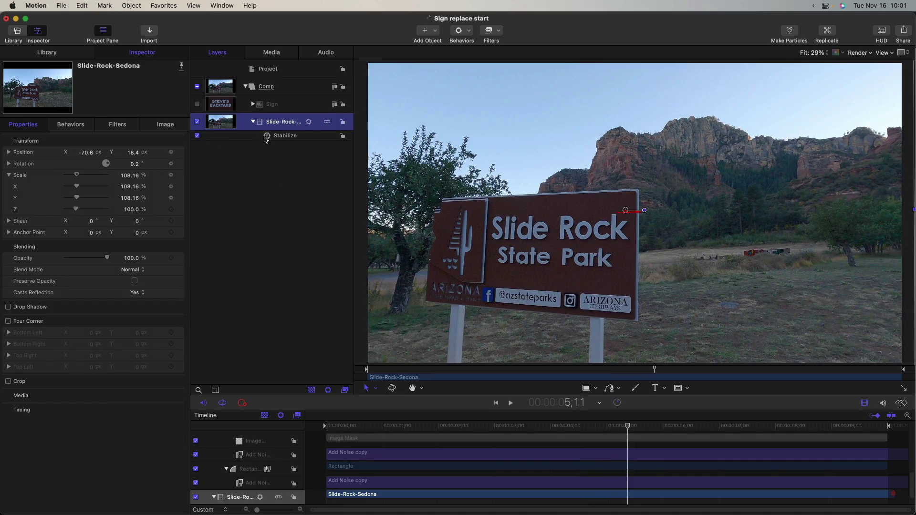
key(space)
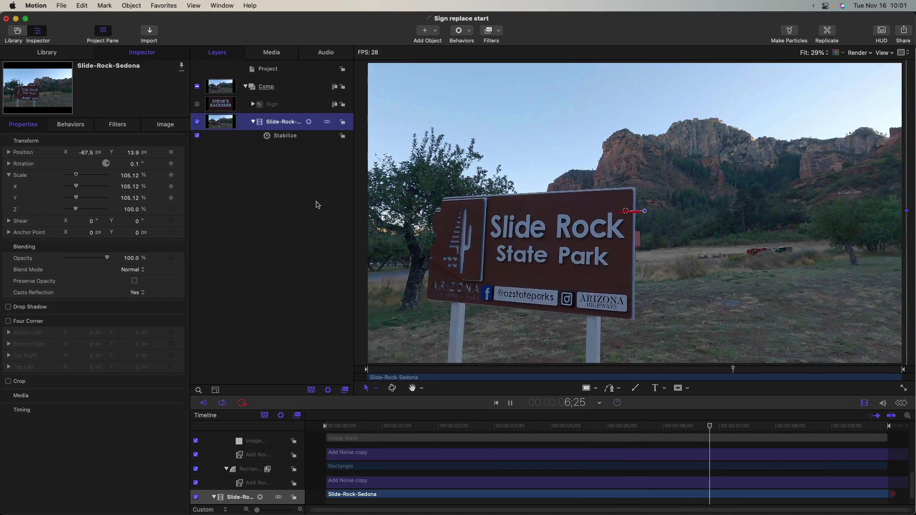
key(super+minus)
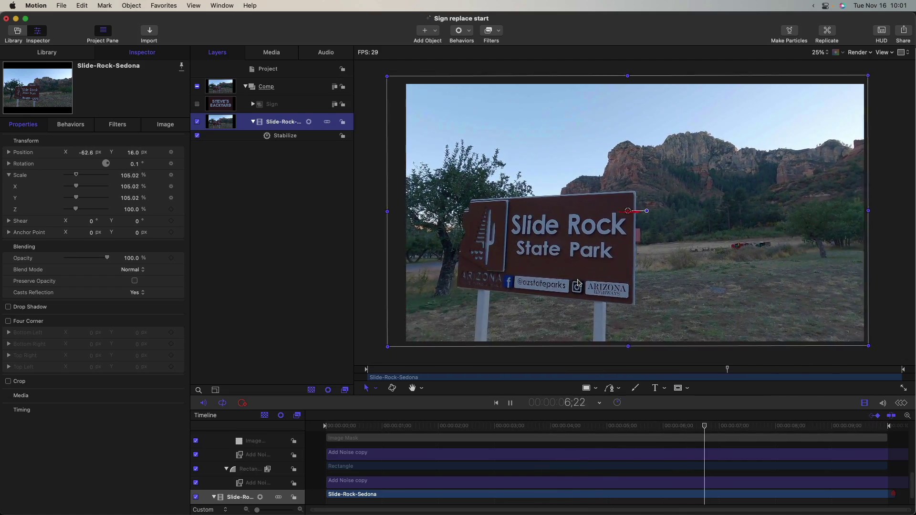
key(space)
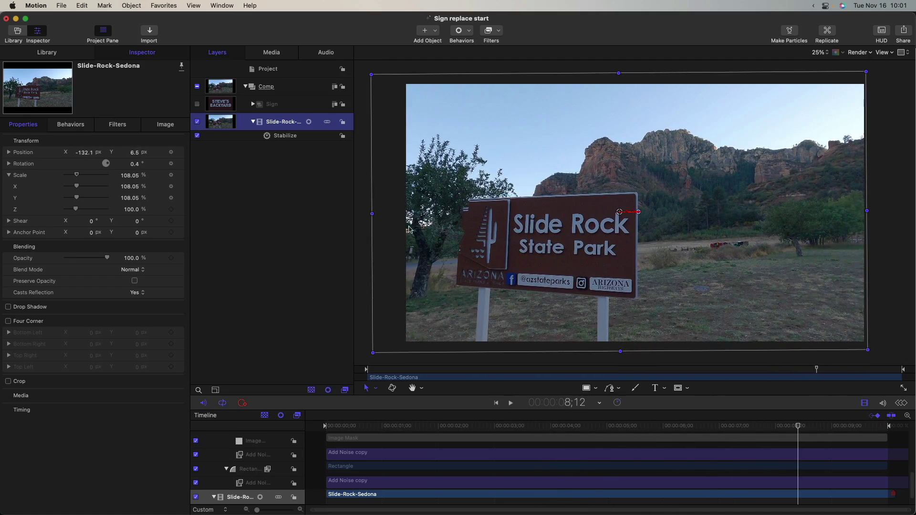
- Try the Stabilize method instead of Smooth and play the clip to judge it
click(285, 136)
click(91, 125)
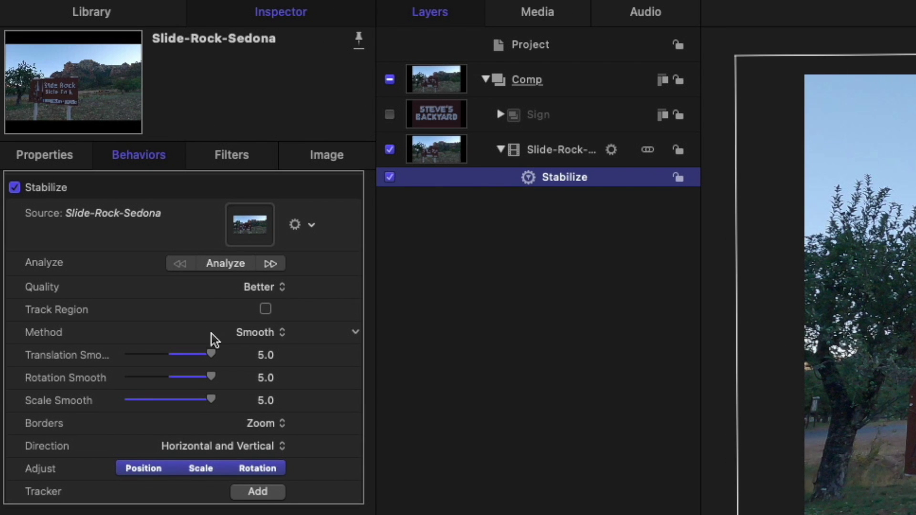
click(267, 333)
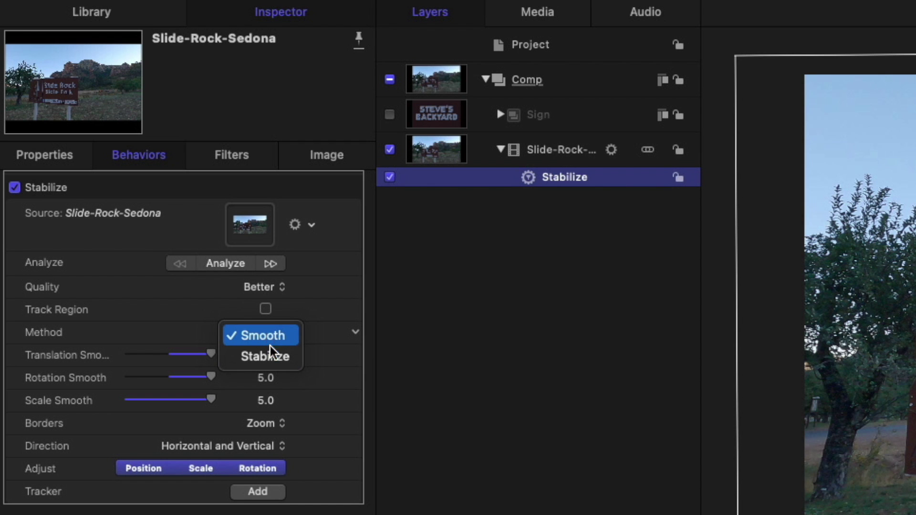
click(271, 356)
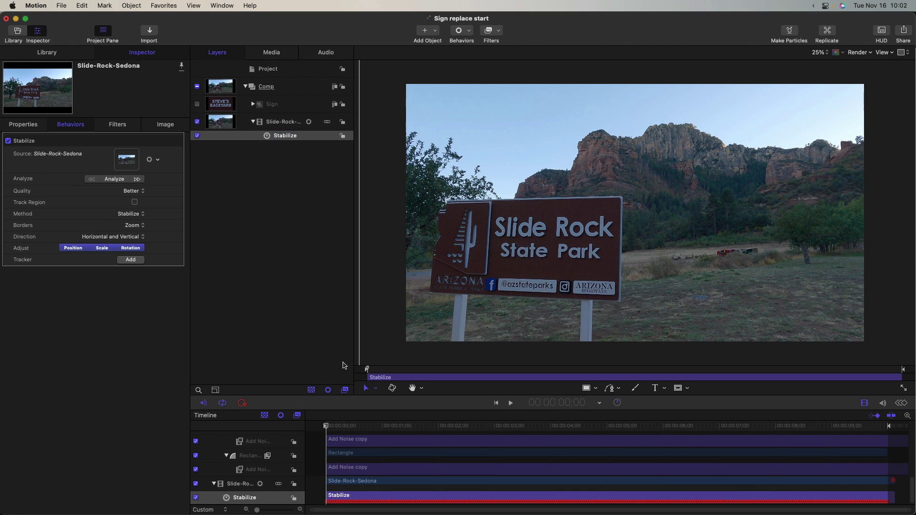
key(space)
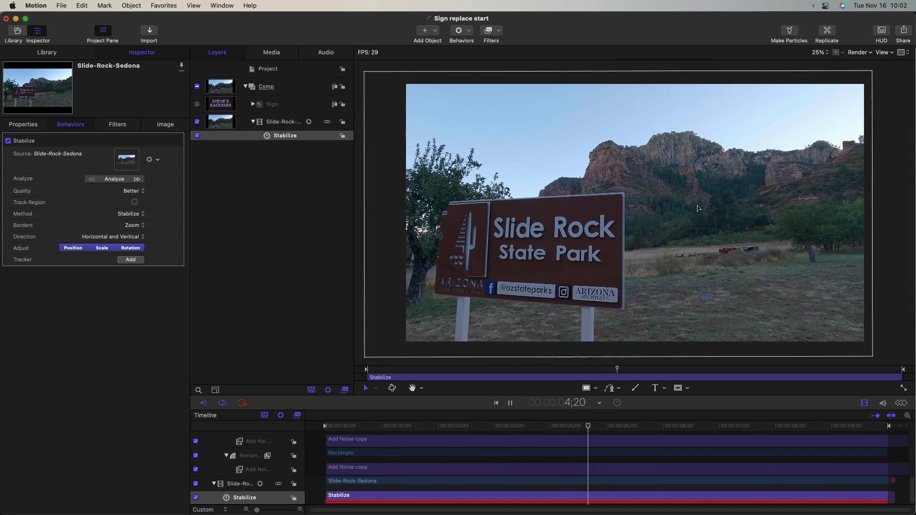
key(space)
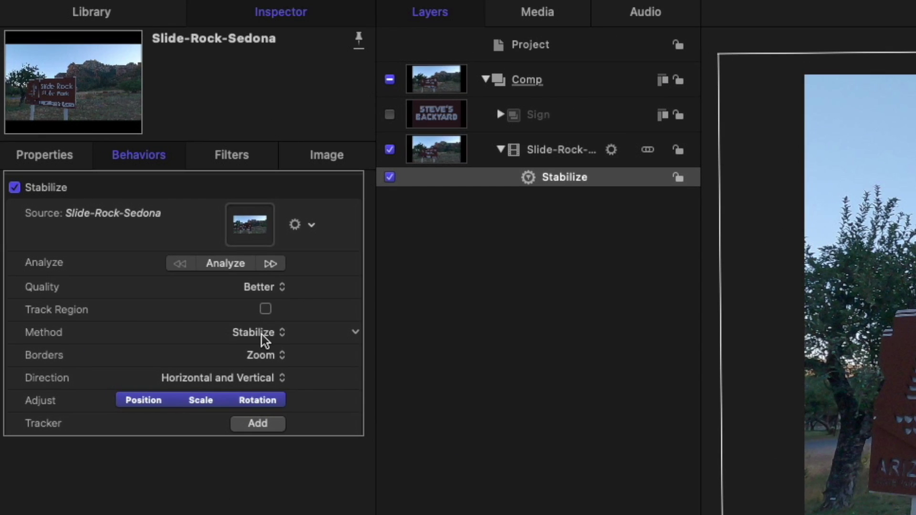
- Return to Smooth, try Normal borders, then go back to Zoom borders
click(168, 247)
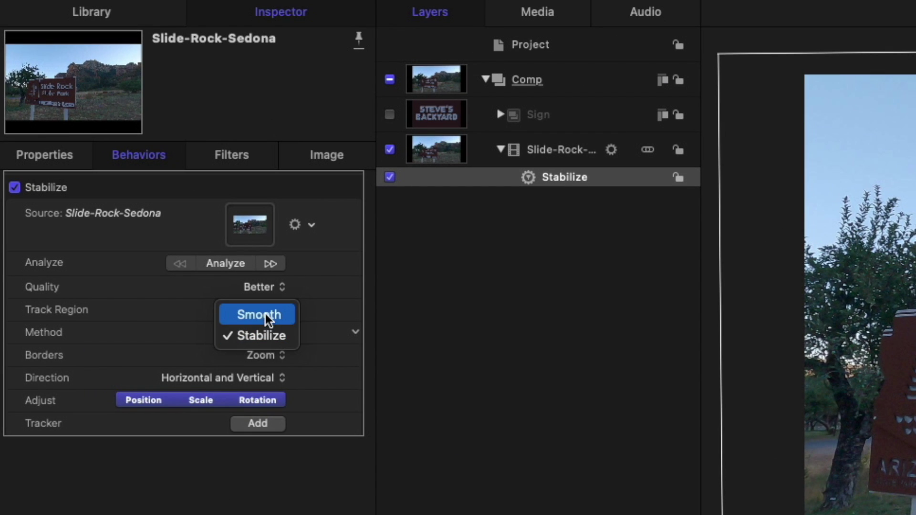
click(171, 234)
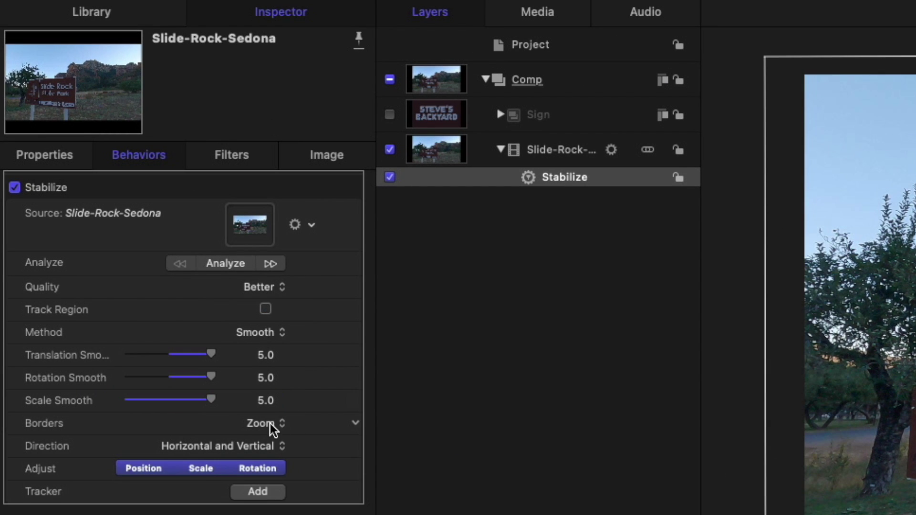
click(270, 427)
click(278, 451)
key(space)
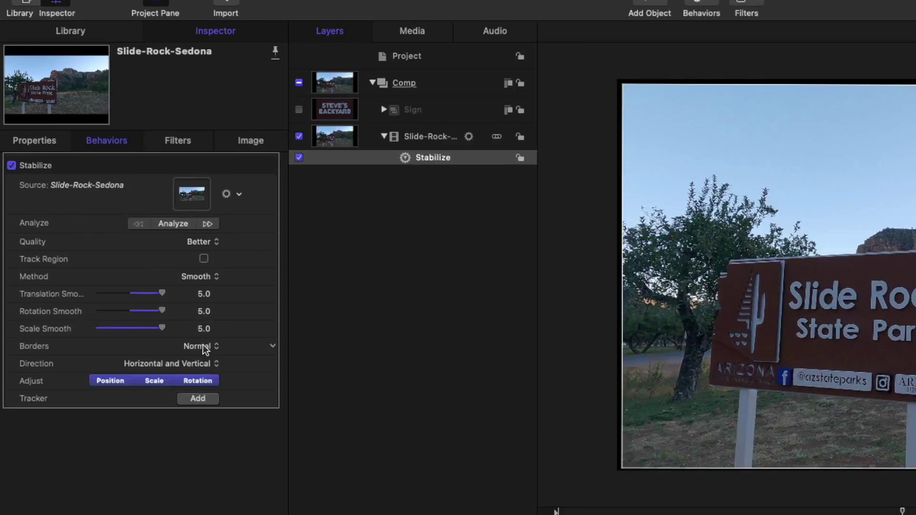
click(133, 260)
click(264, 409)
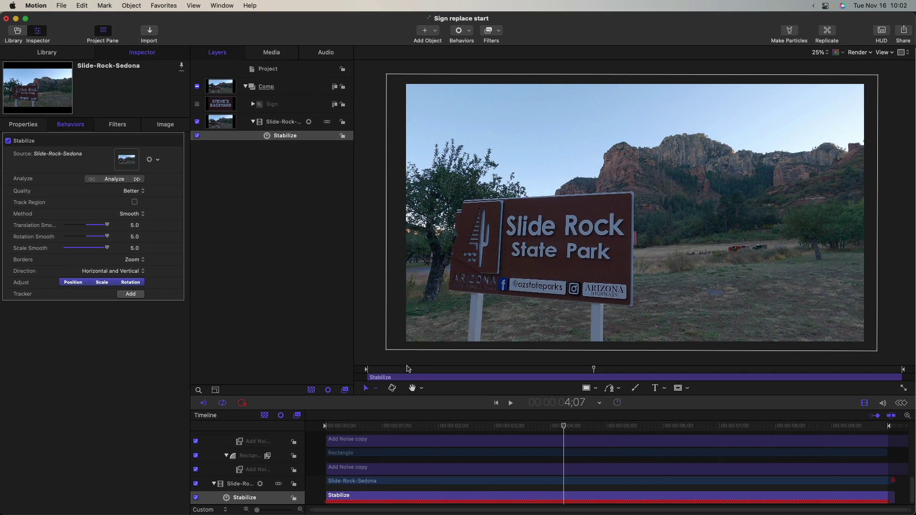
- Toggle scale and position adjustment off and back on, then return to the first frame
drag(410, 369, 626, 375)
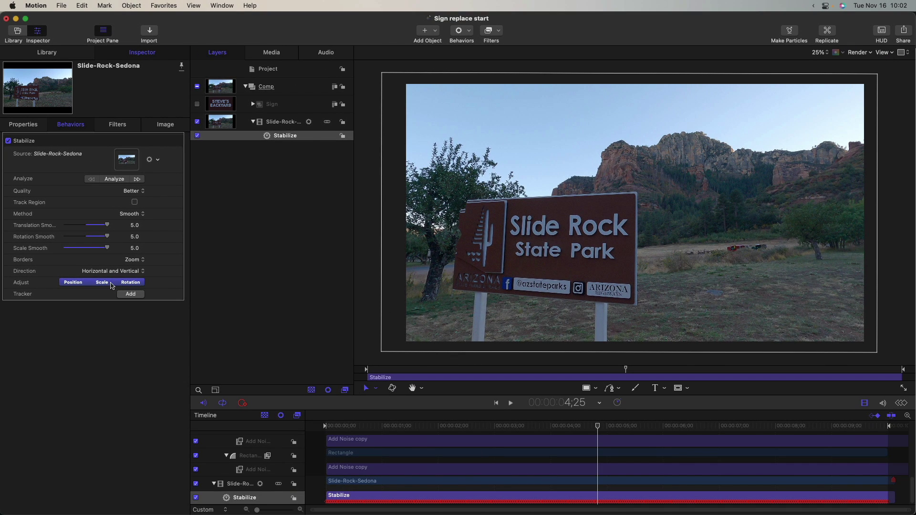
click(109, 284)
click(102, 283)
click(76, 283)
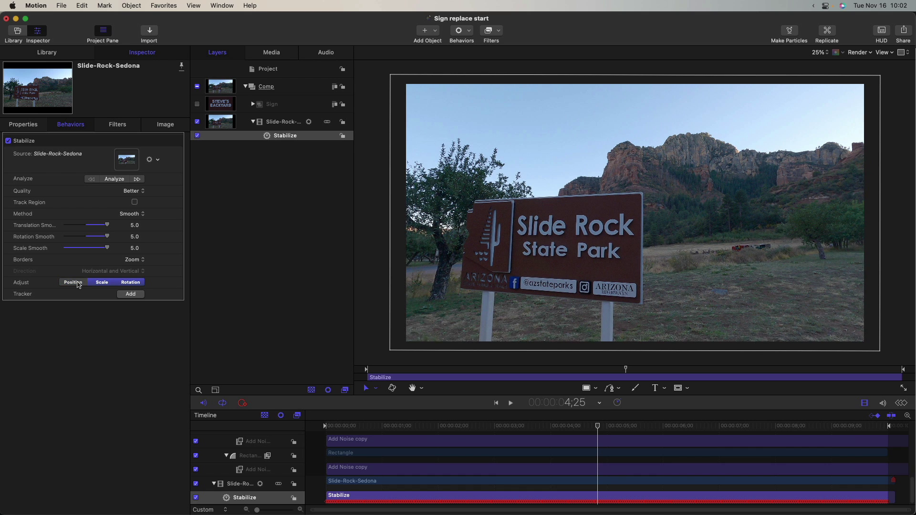
click(76, 283)
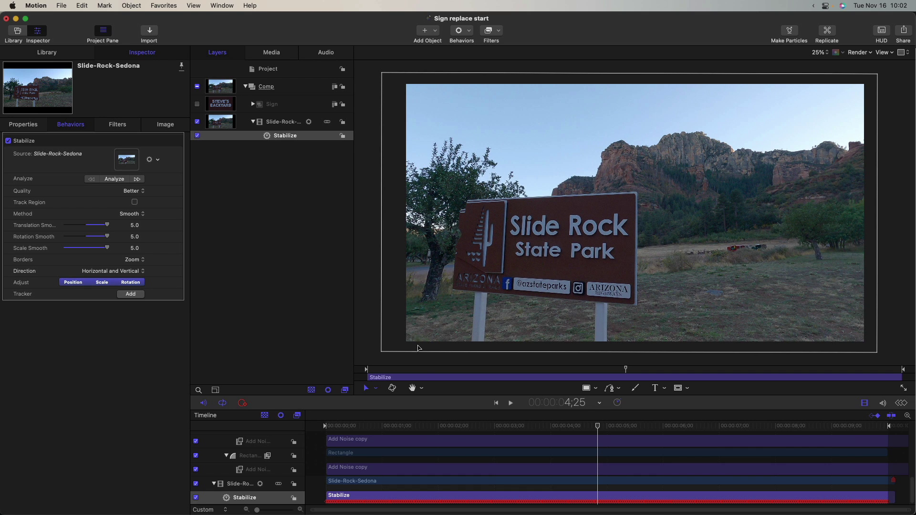
key(Home)
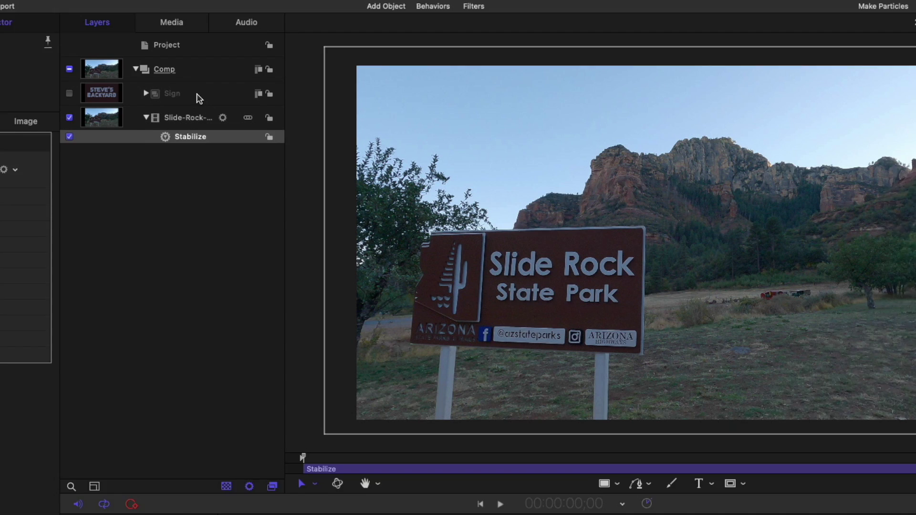
- Turn on the Sign layer and zoom in to compare it with the park sign
click(288, 105)
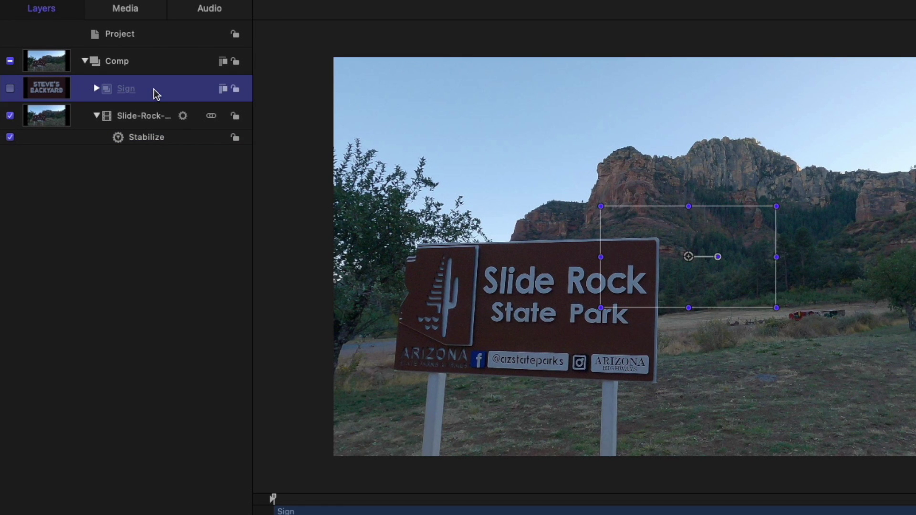
click(10, 89)
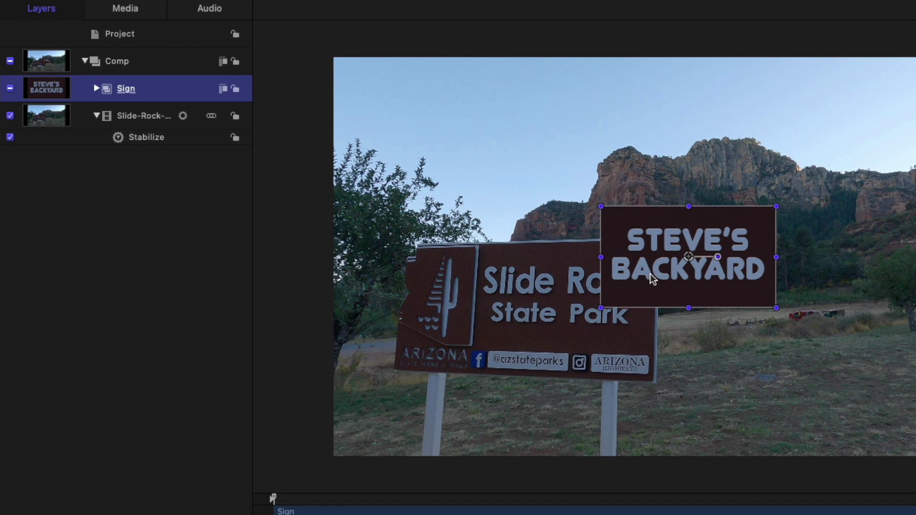
key(z)
drag(641, 282, 786, 262)
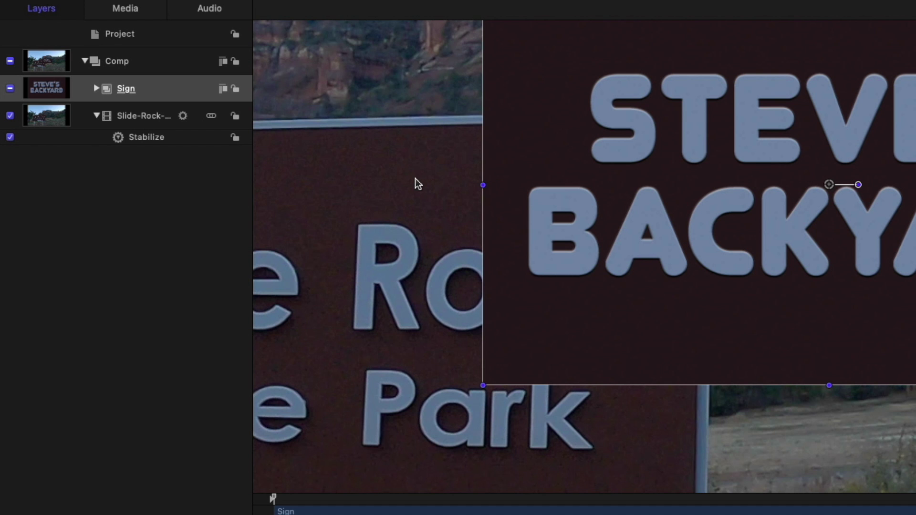
drag(273, 499, 453, 503)
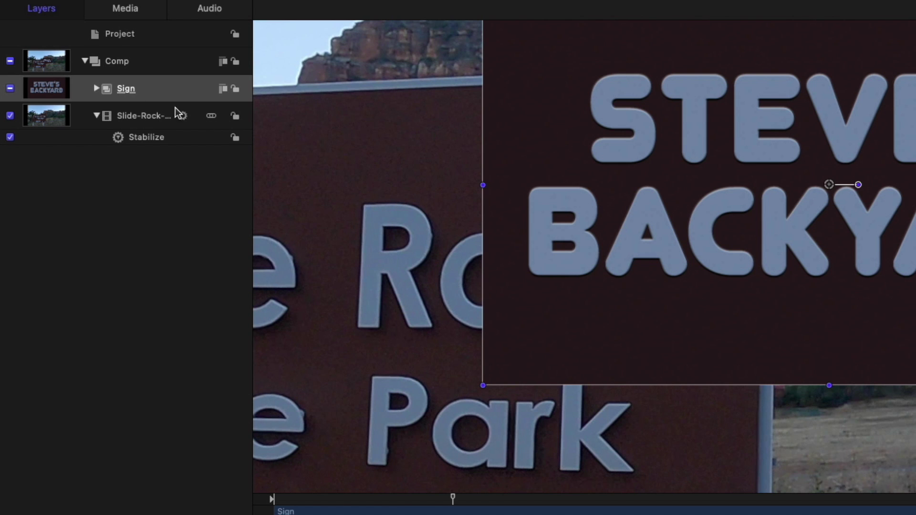
- Hide the Steve's Backyard image inside Sign and select the Steve's text layer
click(96, 89)
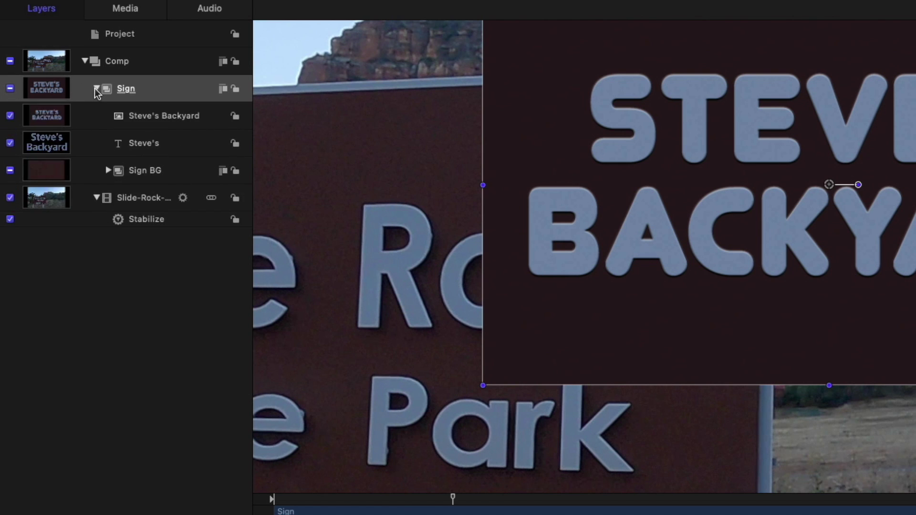
click(10, 116)
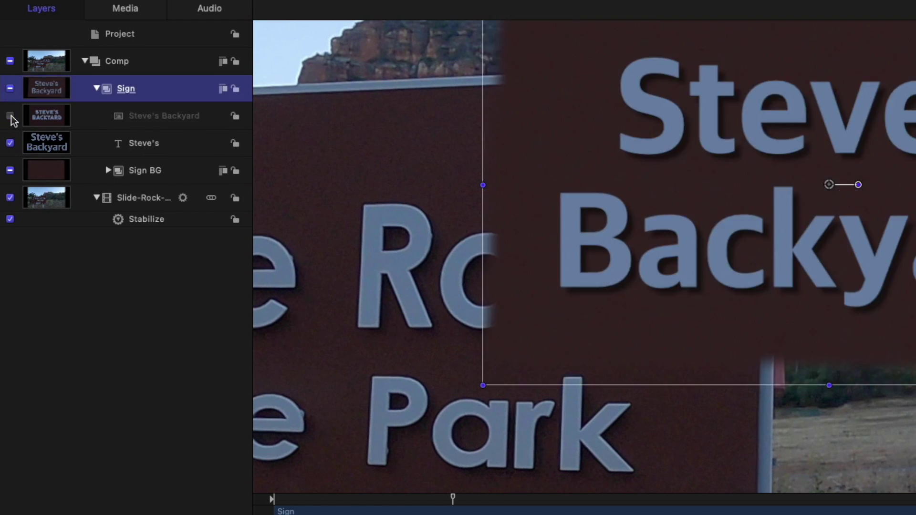
click(144, 146)
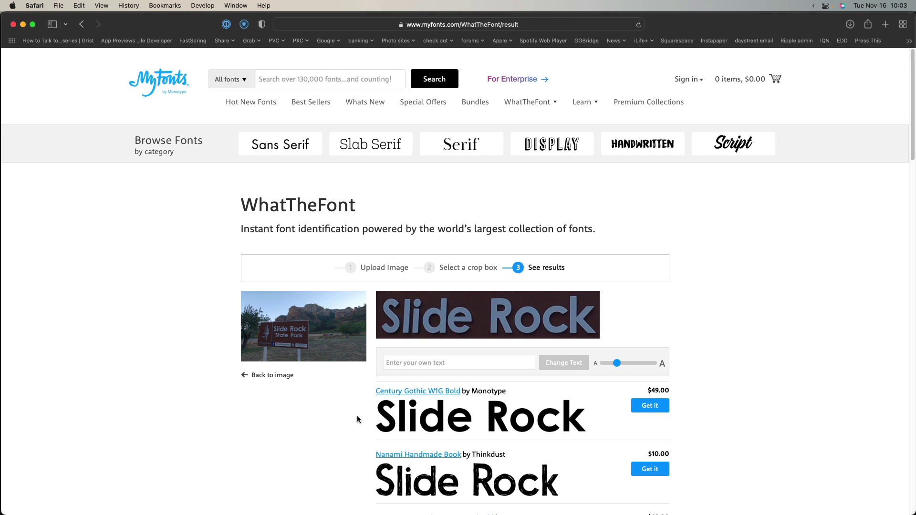
- Leave the Century Gothic W1G Bold font match in Safari and return to Motion
key(cmd+Tab)
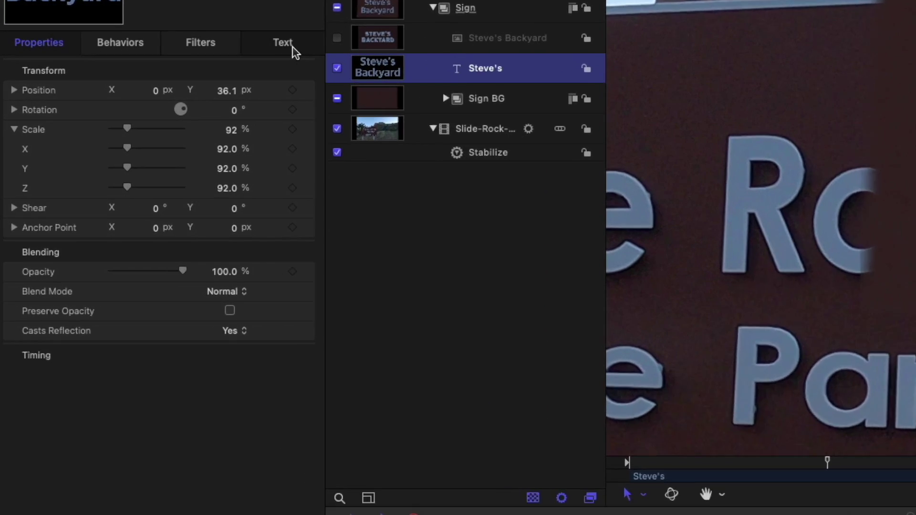
- Show the Steve's text Appearance settings down to its black drop shadow at 75% opacity
click(171, 128)
click(130, 38)
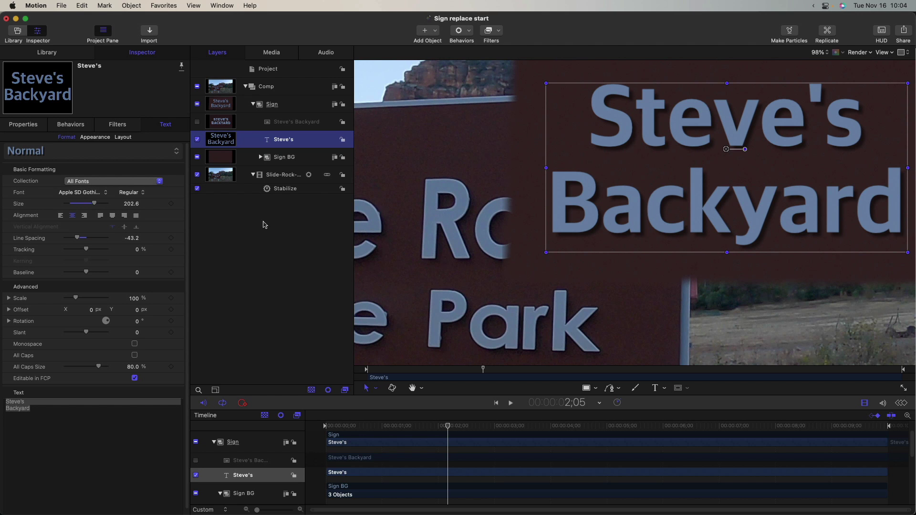
click(95, 138)
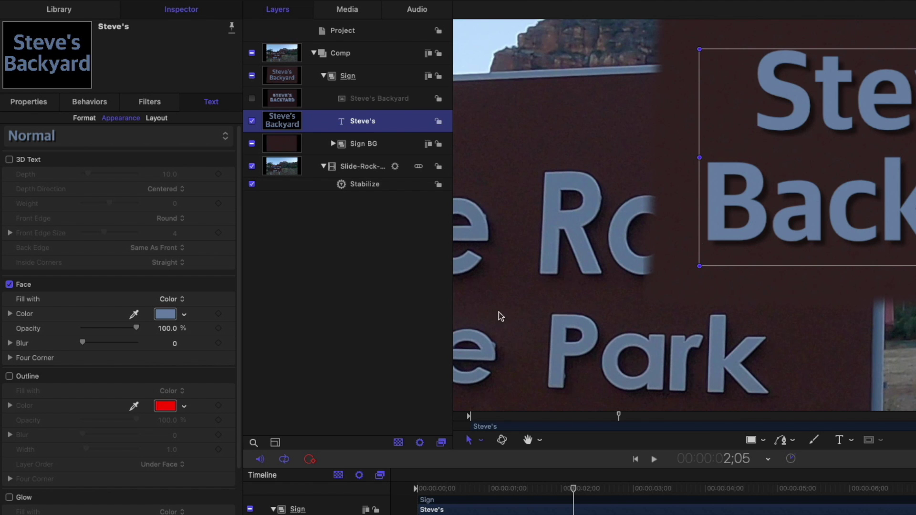
scroll(112, 440, down, 5)
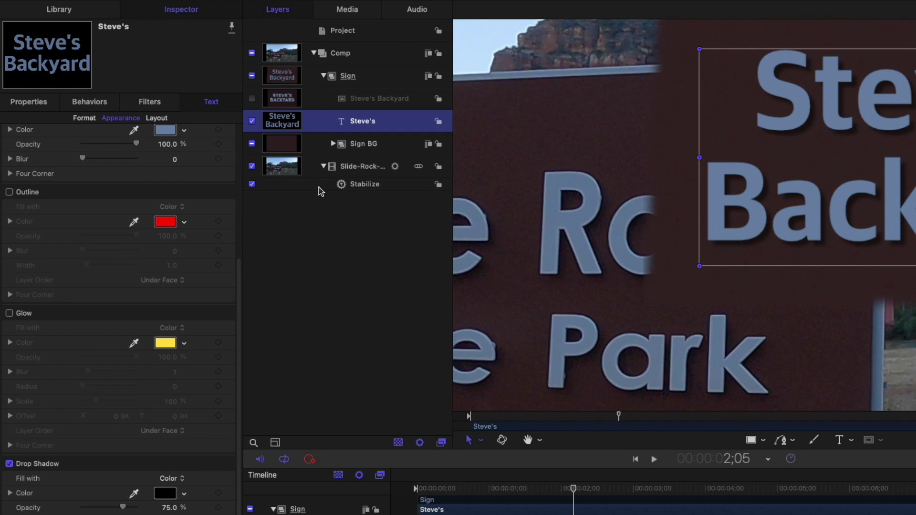
- Hide the black rectangle copy and the Rectangle's Add Noise filter, then inspect the dark-red Rectangle
click(333, 144)
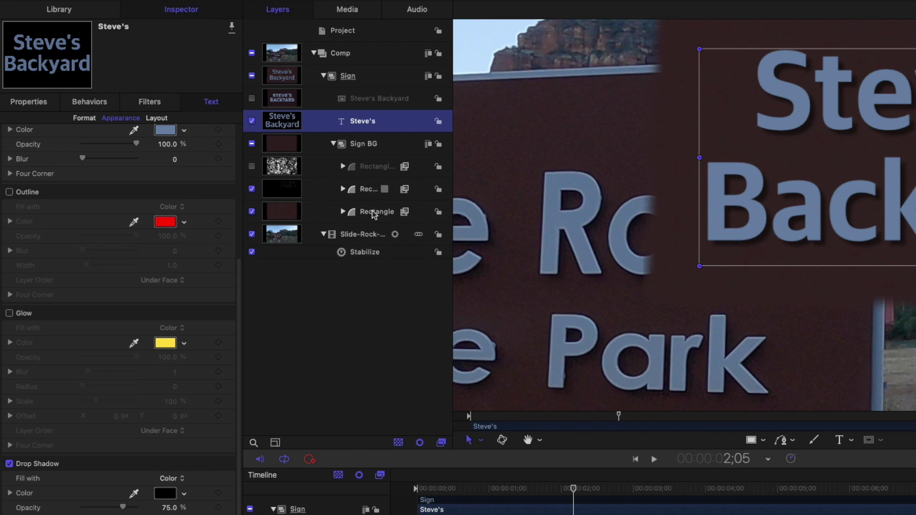
click(252, 190)
click(342, 213)
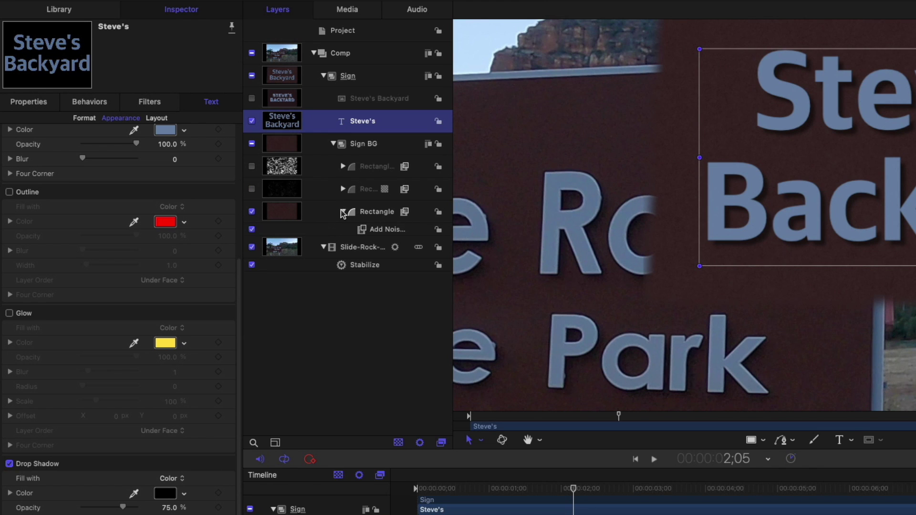
click(252, 231)
click(370, 214)
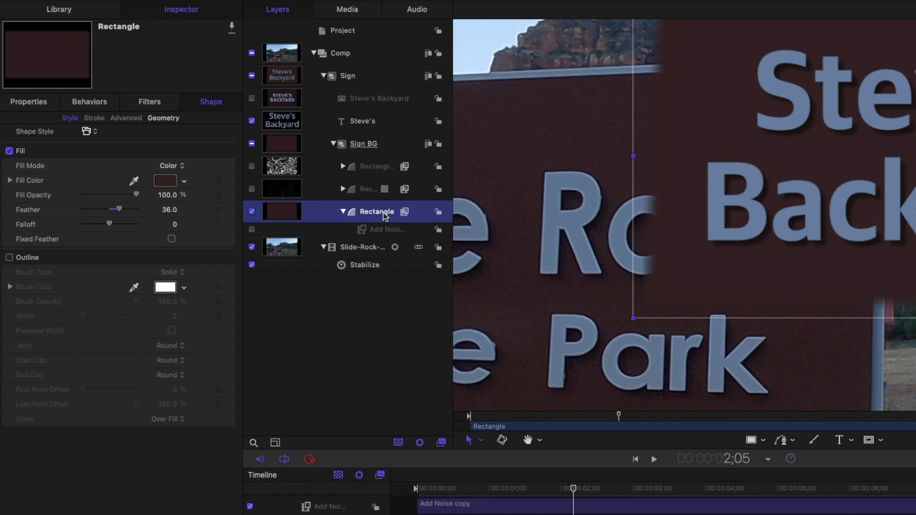
- Re-enable the Rectangle's Add Noise copy filter, toggle Autoanimate off and on, and preview the noise
click(252, 230)
click(600, 417)
drag(600, 416, 726, 417)
click(598, 416)
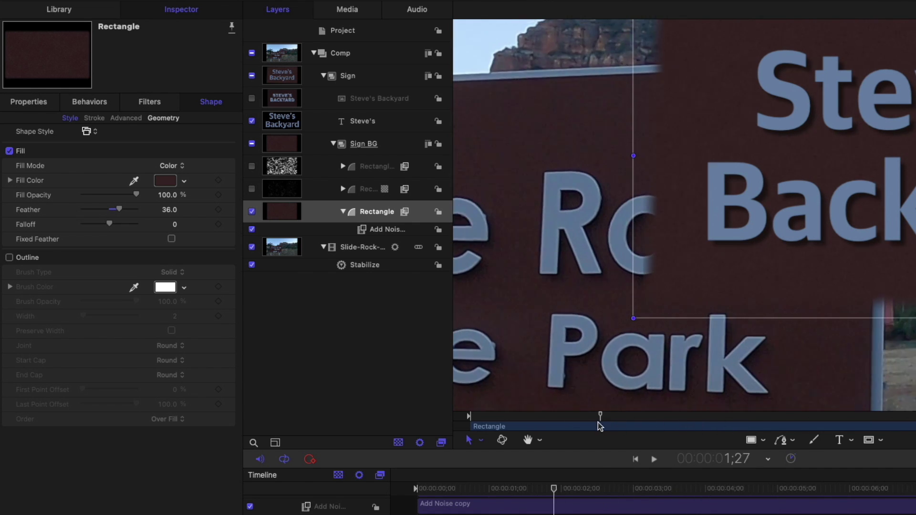
click(386, 231)
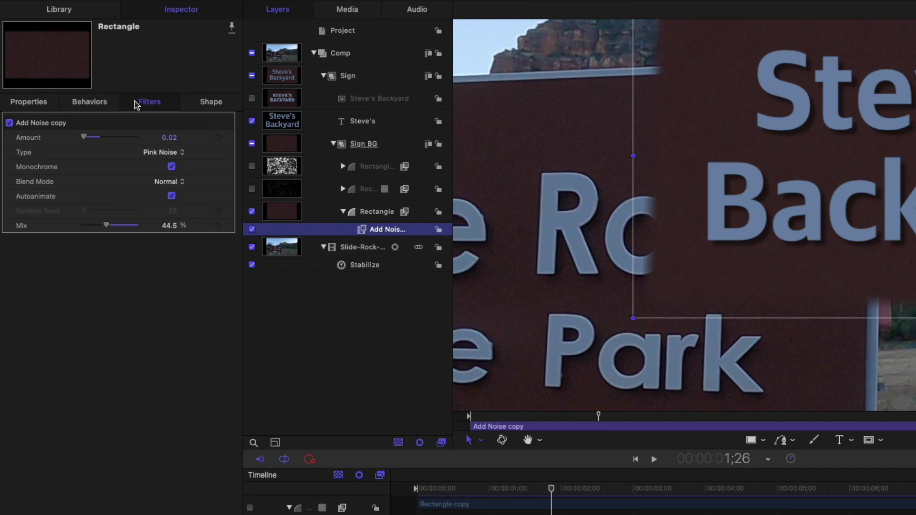
click(172, 196)
click(172, 196)
drag(516, 417, 653, 417)
key(space)
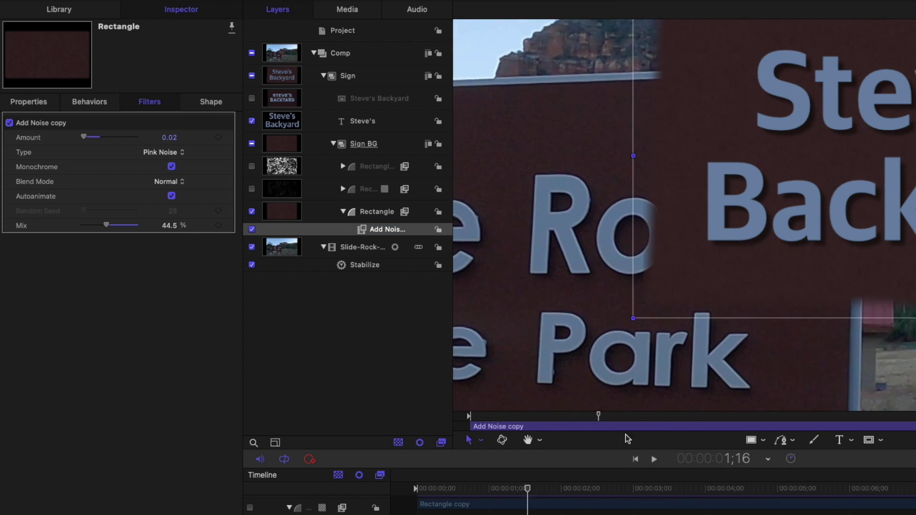
key(space)
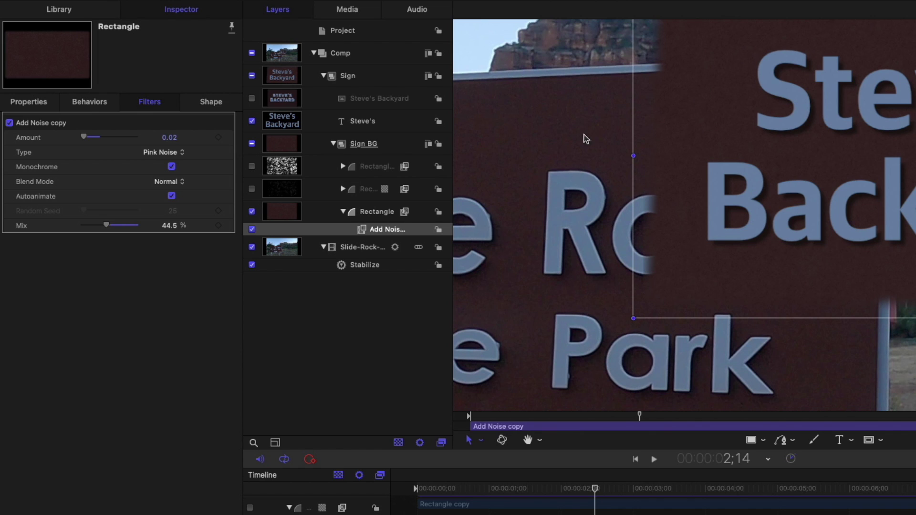
- Expand Rectangle copy, turn off its Add Noise filter and make the layer visible
click(343, 189)
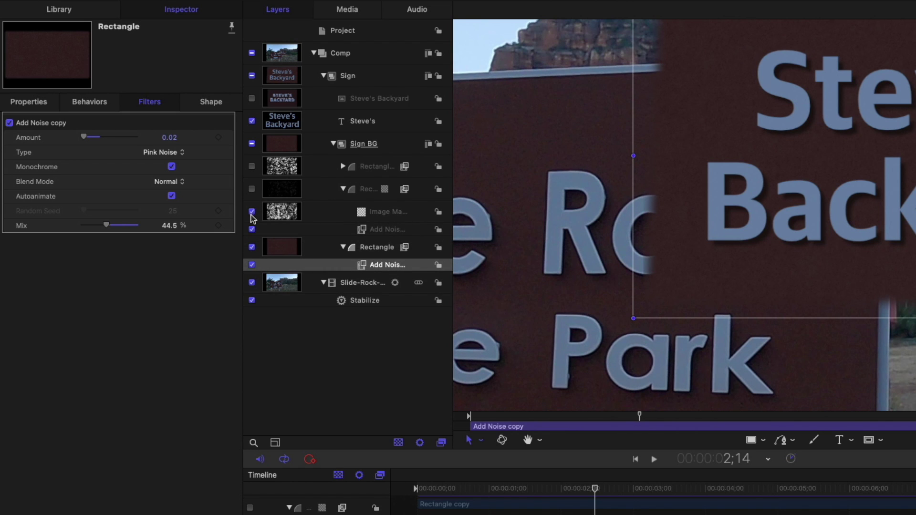
click(252, 229)
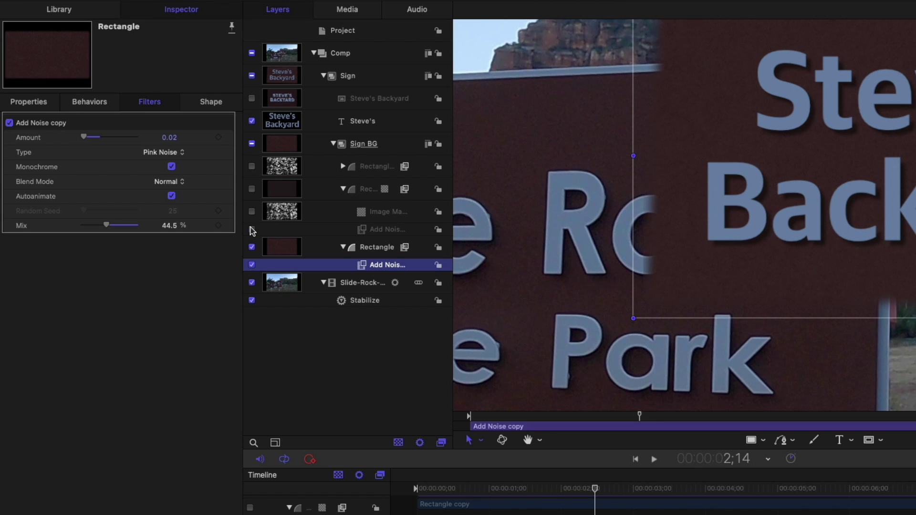
click(351, 193)
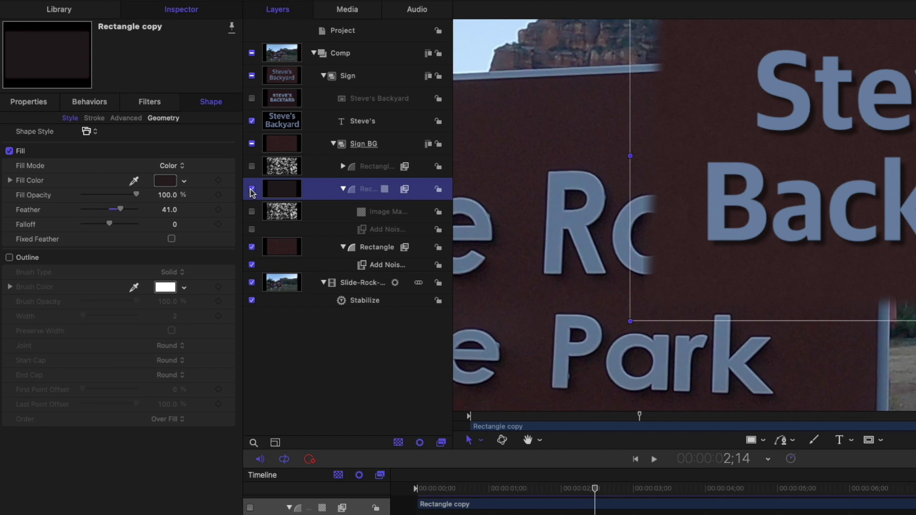
click(252, 189)
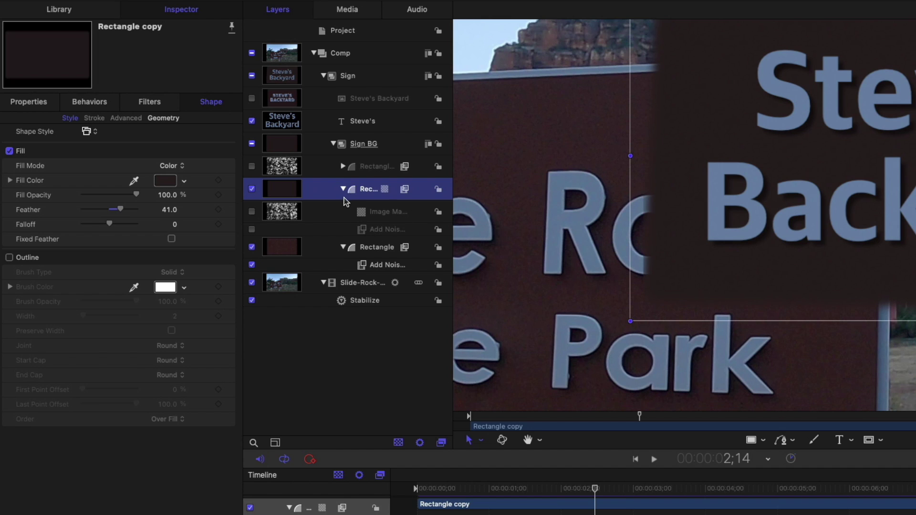
- Show Rectangle copy 1, enable its Levels filter, then hide that noise layer again
click(252, 167)
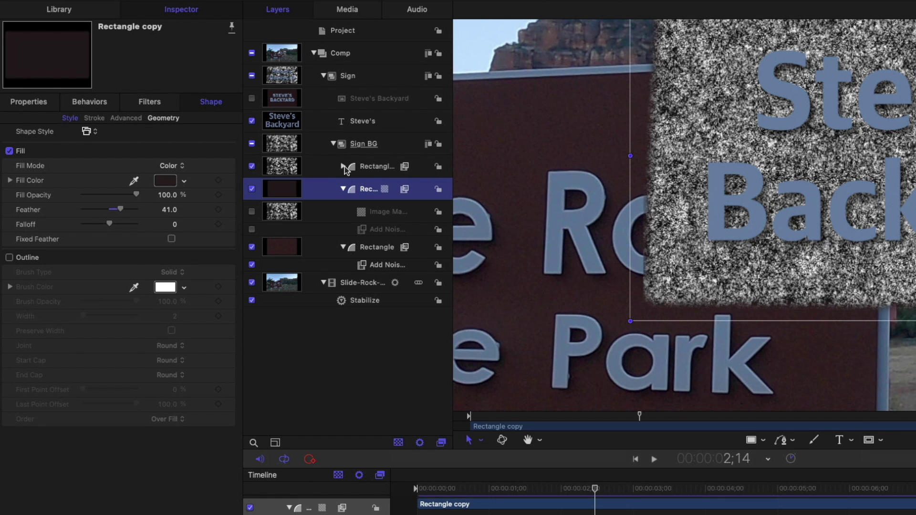
click(353, 168)
click(343, 167)
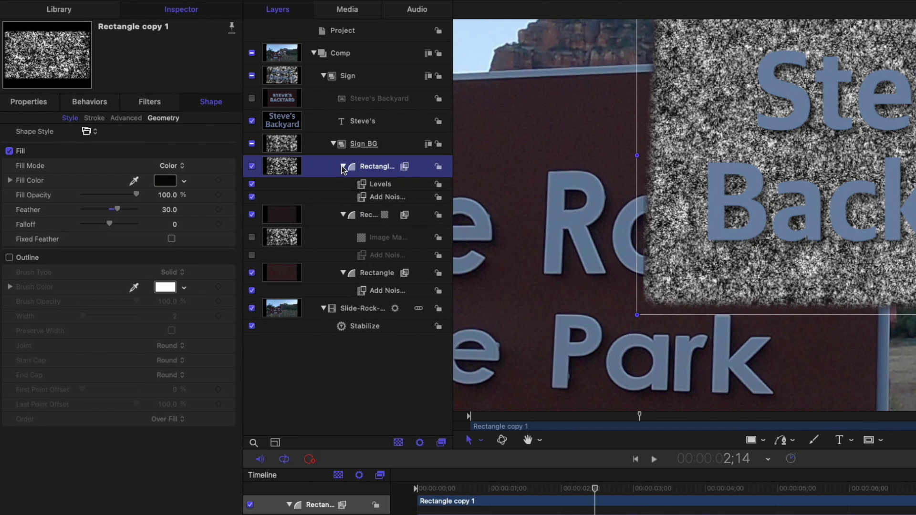
click(252, 185)
click(343, 167)
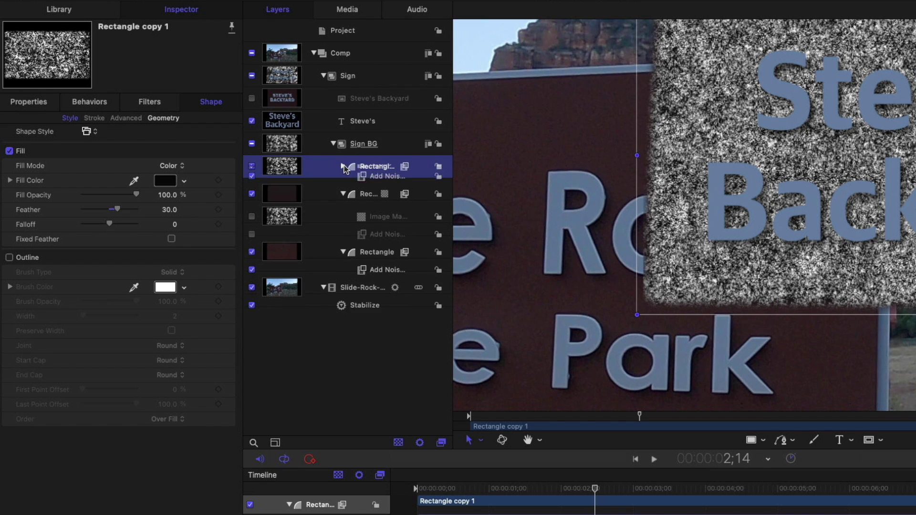
click(253, 167)
- Turn on Rectangle copy's noise Image Mask and Add Noise, then collapse Sign BG
click(366, 212)
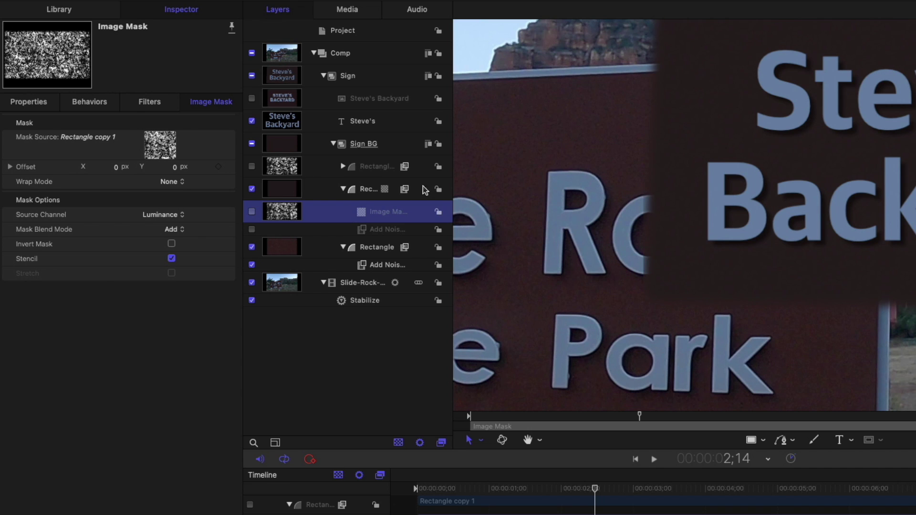
click(252, 213)
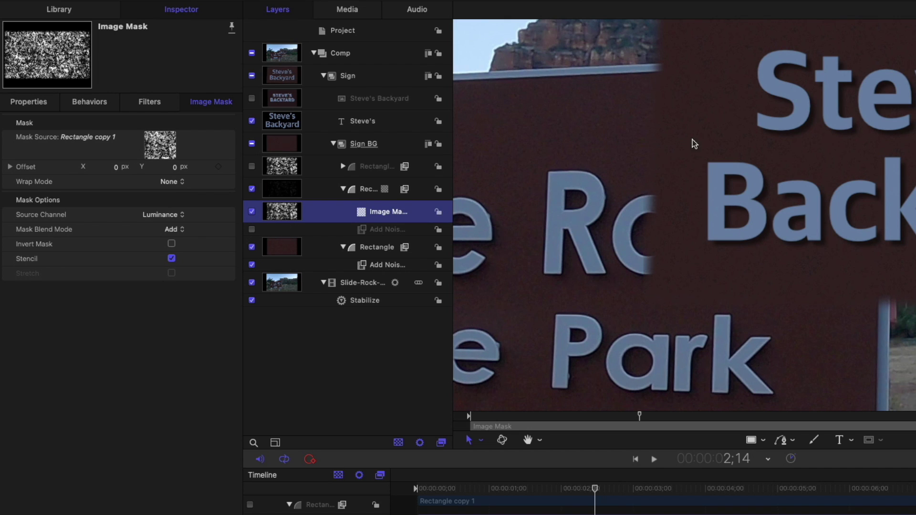
click(252, 211)
click(253, 213)
click(252, 230)
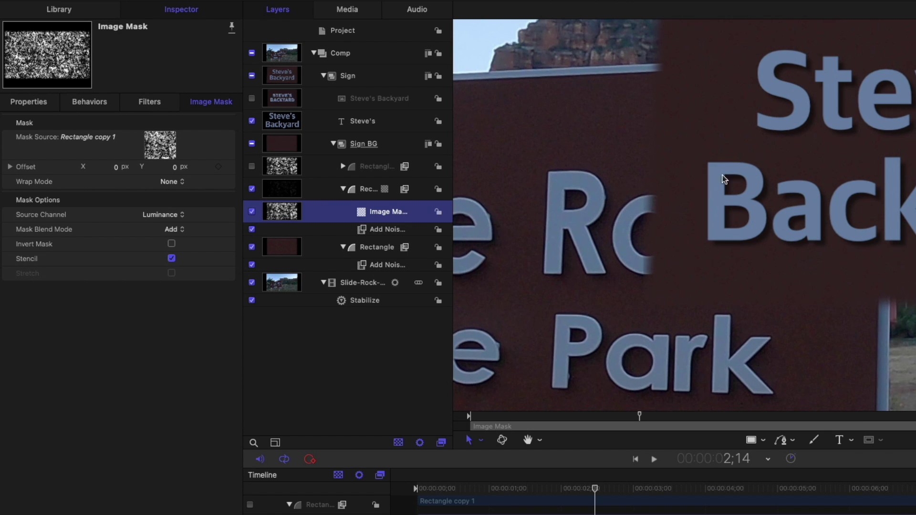
click(343, 190)
click(334, 144)
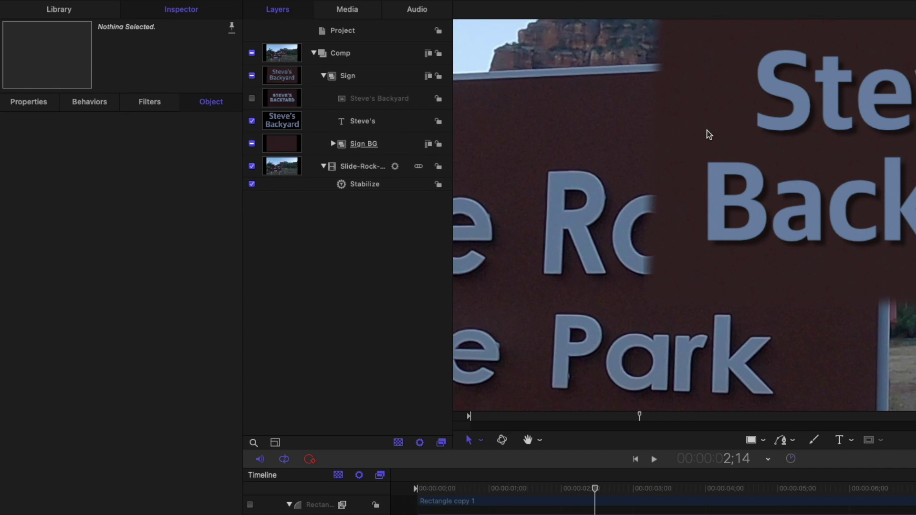
drag(656, 416, 715, 416)
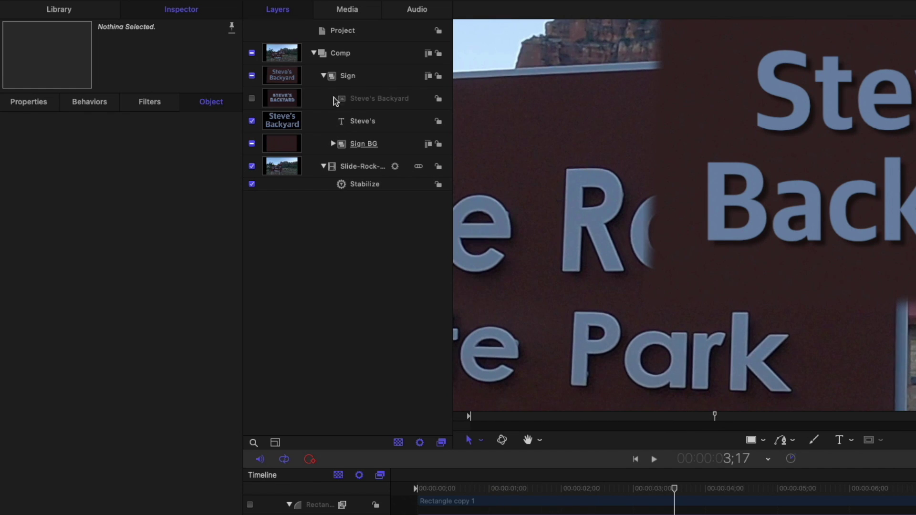
- Collapse and select the Sign group, then fit the whole frame in the canvas with Shift-Z
click(324, 76)
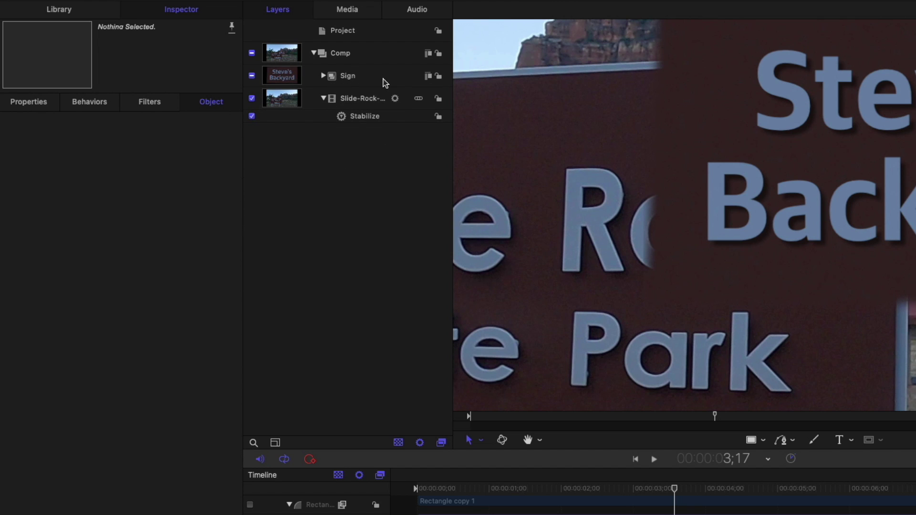
click(386, 83)
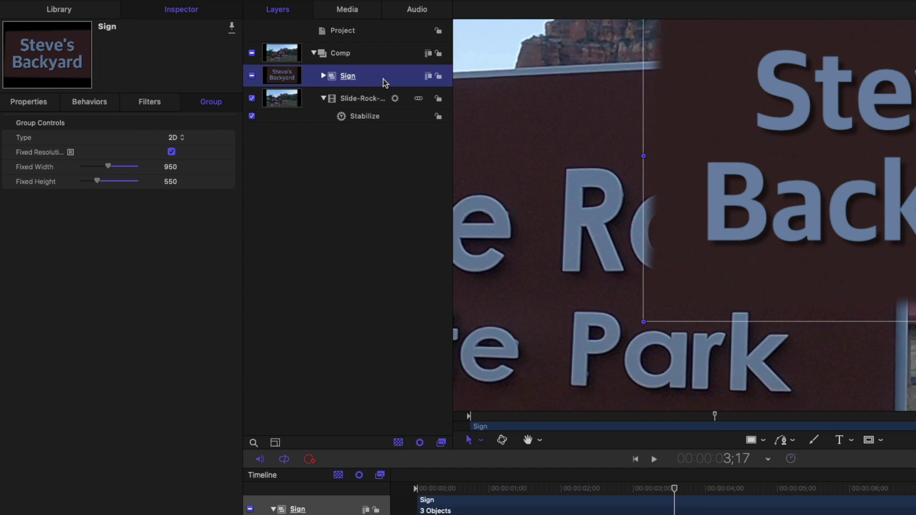
key(shift+z)
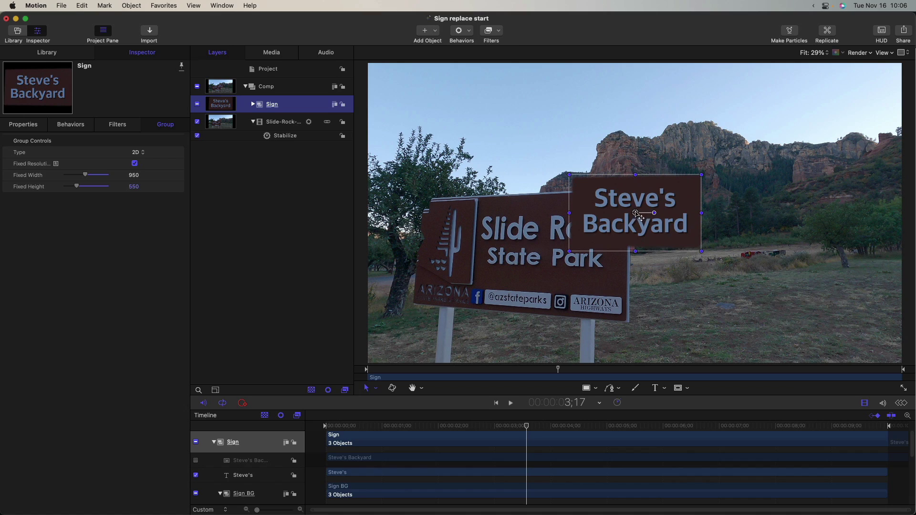
- Move the Sign group over the park sign, zoom in, and switch it to Distort
drag(638, 215, 552, 241)
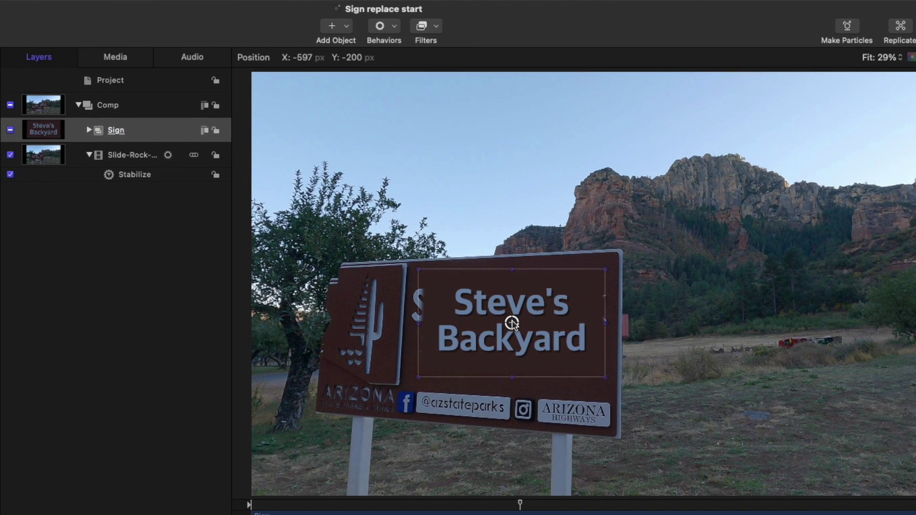
key(z)
drag(502, 346, 606, 327)
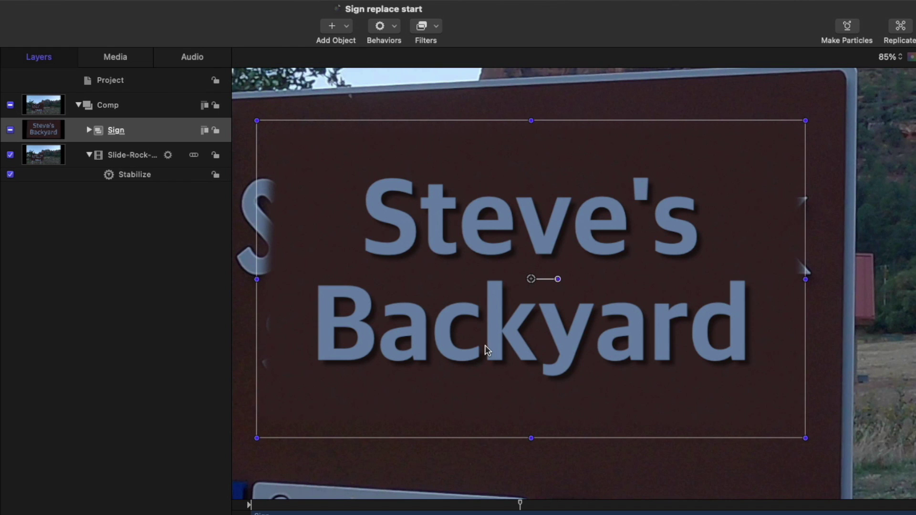
drag(482, 352, 565, 337)
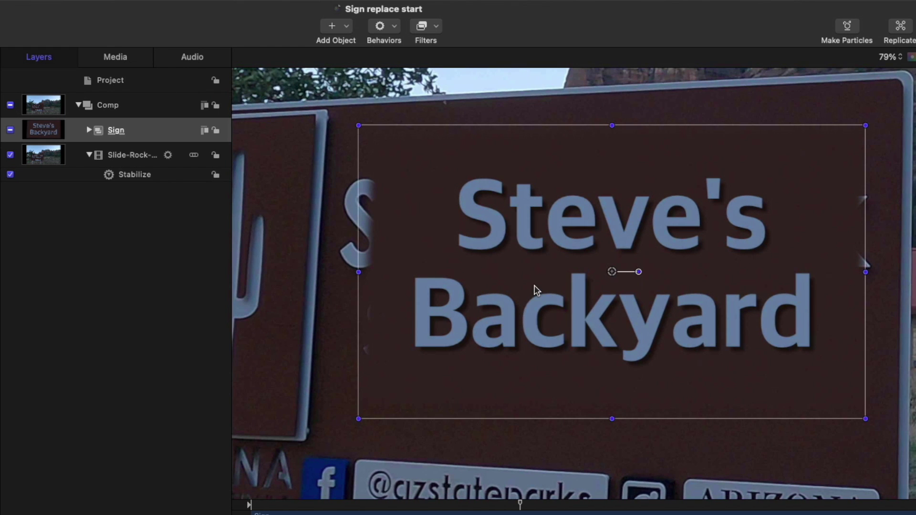
right_click(537, 287)
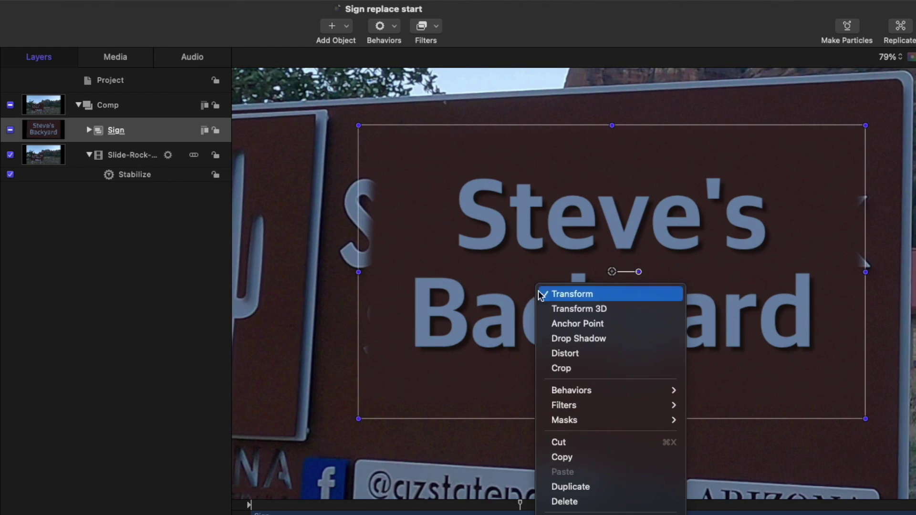
click(571, 353)
- Pin the sign's four corners onto the corners of the brown park sign panel
drag(358, 125, 329, 110)
drag(358, 420, 312, 459)
drag(866, 419, 897, 490)
drag(865, 126, 901, 81)
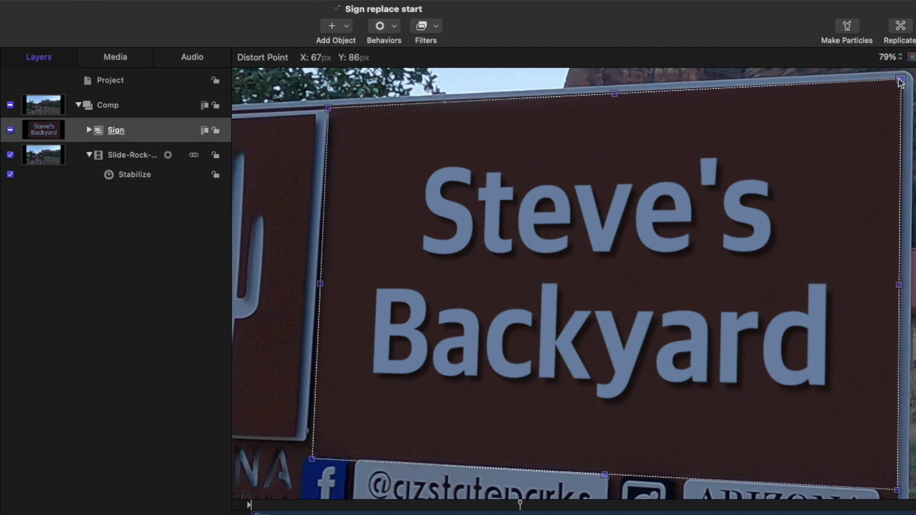
drag(328, 109, 327, 106)
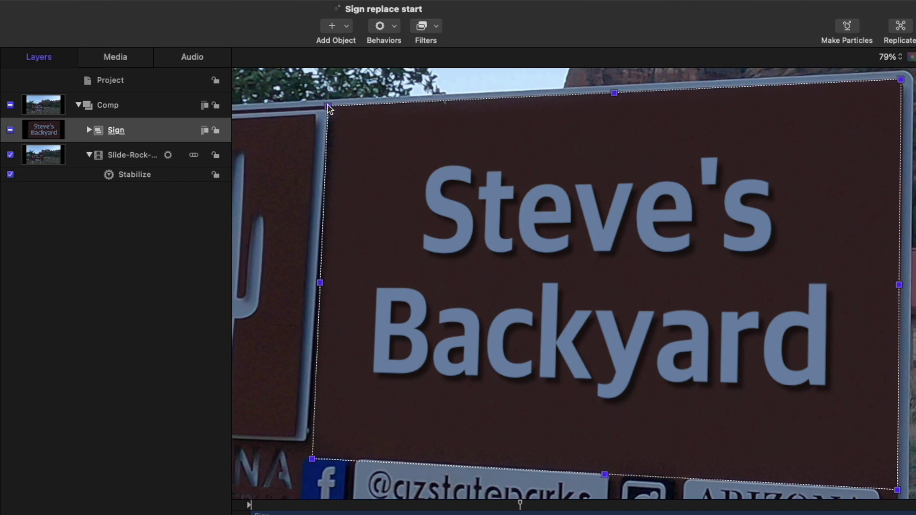
drag(312, 459, 311, 456)
drag(328, 107, 330, 107)
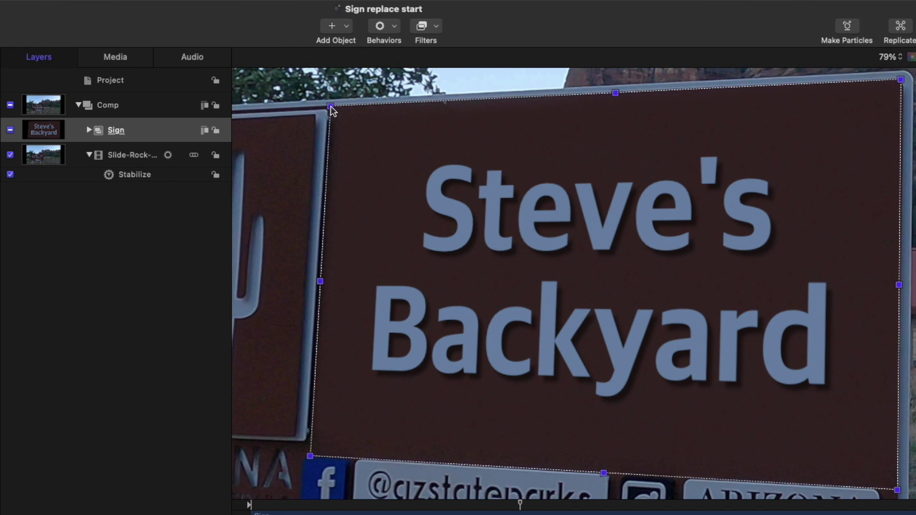
- Add a Match Move behaviour to the Sign group
click(390, 28)
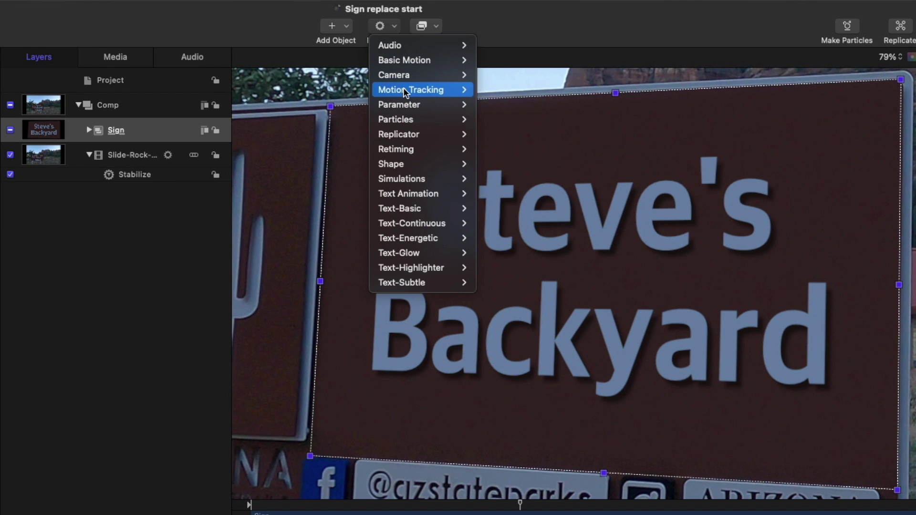
mouse_move(420, 90)
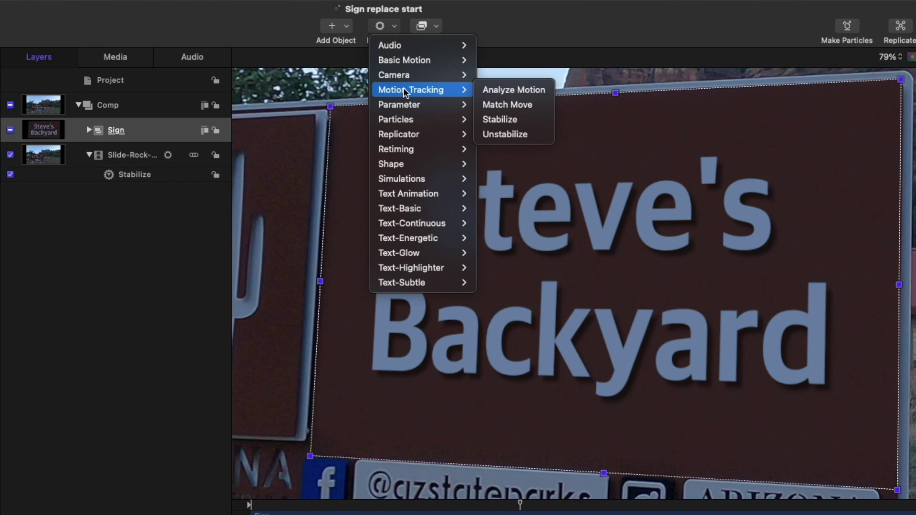
click(507, 106)
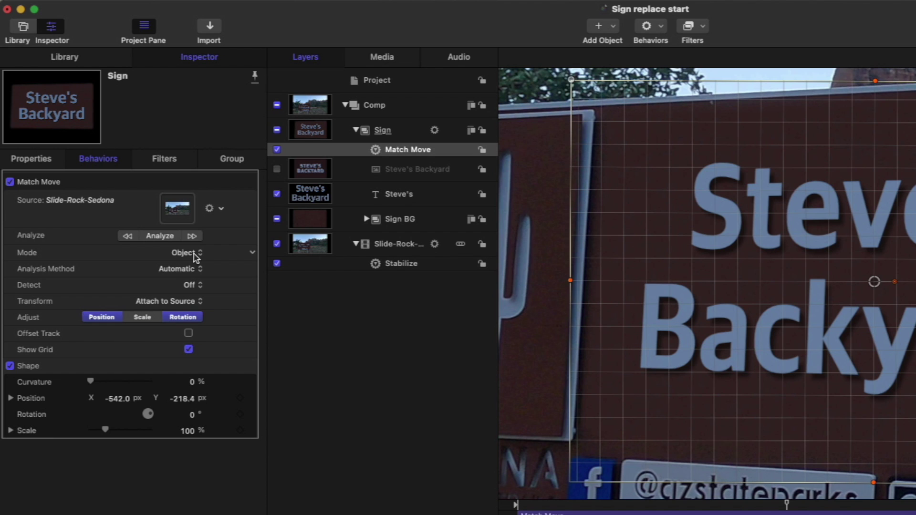
- Set the Match Move Mode to Point with Four Corners tracking
click(195, 255)
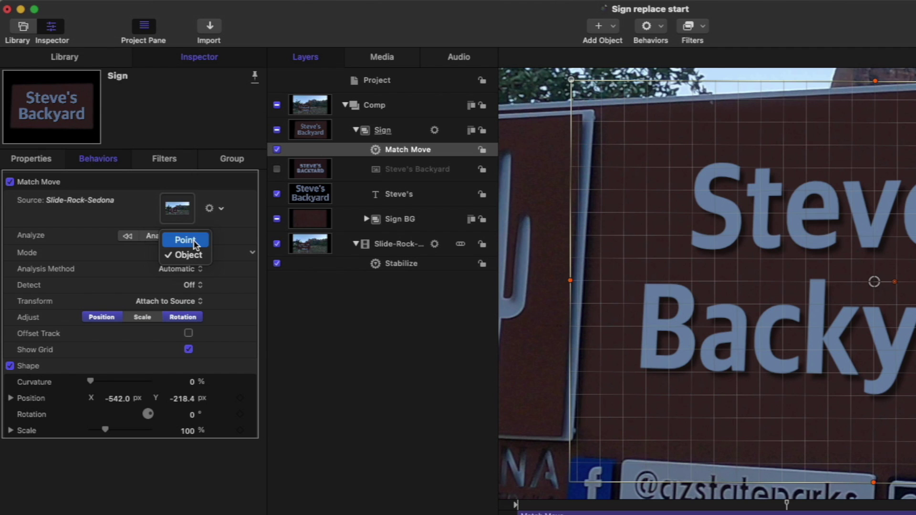
click(194, 242)
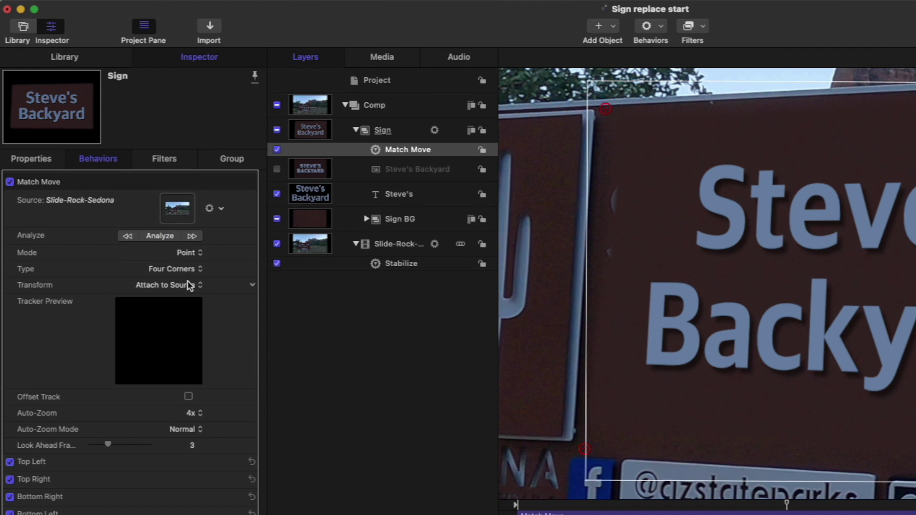
click(196, 268)
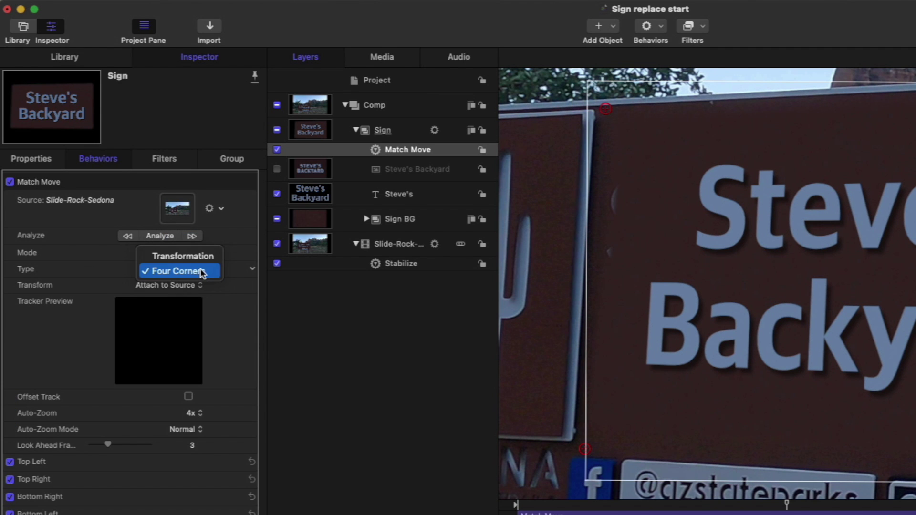
click(201, 271)
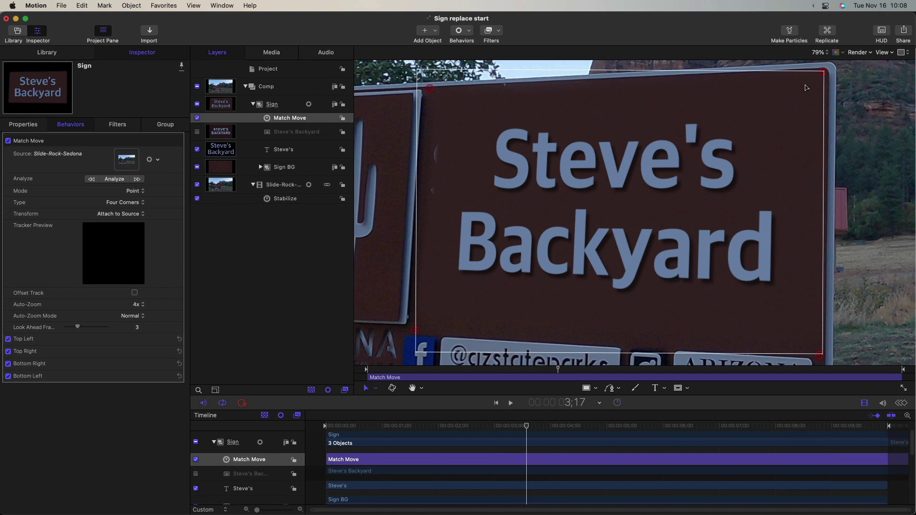
- Place the Top Left tracker (-1036.4, 81.3 px) and Top Right tracker on the sign panel's upper corners
mouse_move(414, 330)
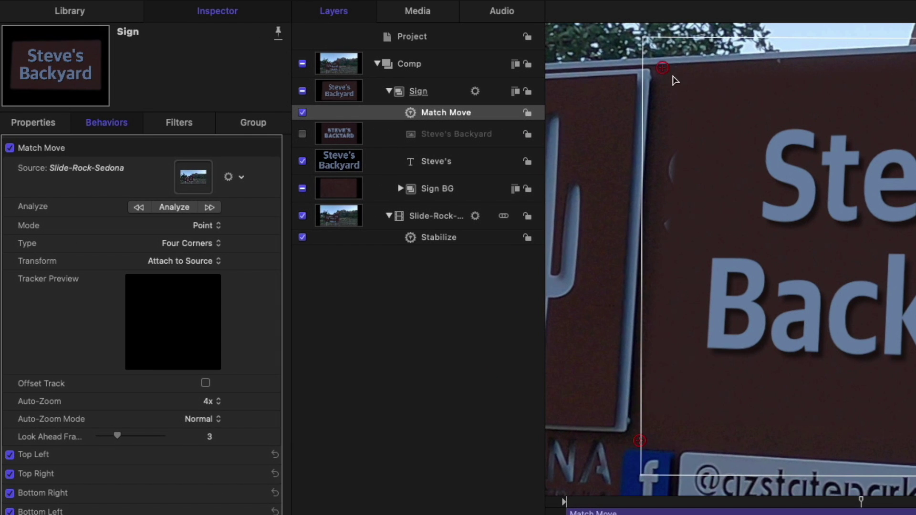
mouse_move(431, 90)
click(664, 69)
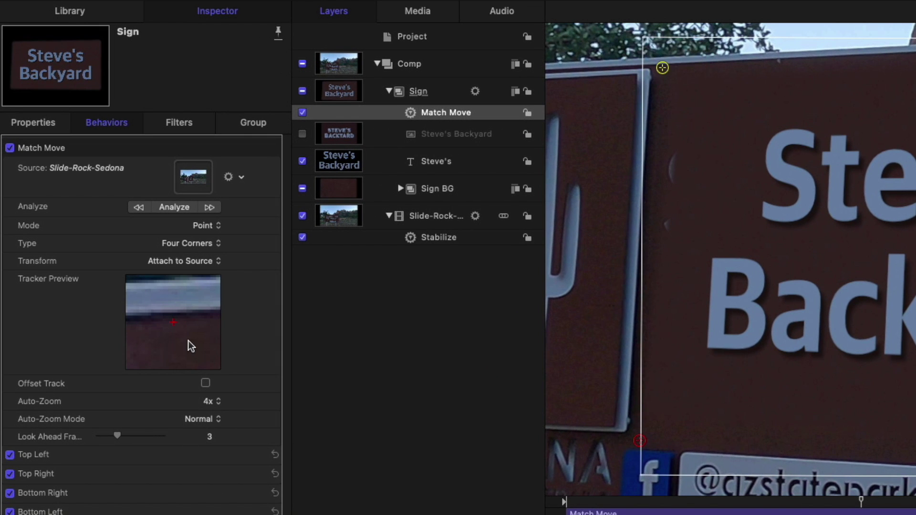
mouse_move(663, 68)
mouse_move(662, 69)
mouse_down()
mouse_move(648, 71)
mouse_move(674, 68)
mouse_move(640, 68)
mouse_move(647, 71)
mouse_up()
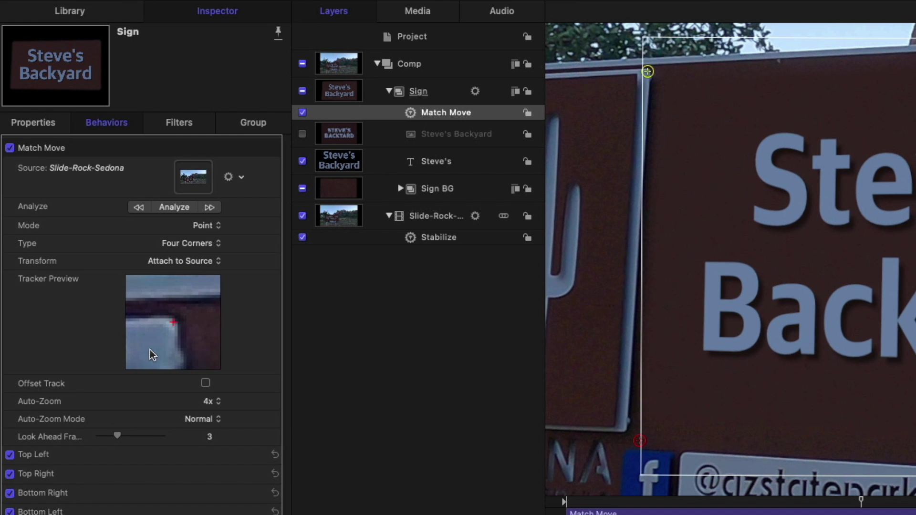
mouse_move(162, 337)
mouse_down()
mouse_move(175, 326)
mouse_move(156, 333)
mouse_move(160, 339)
mouse_up()
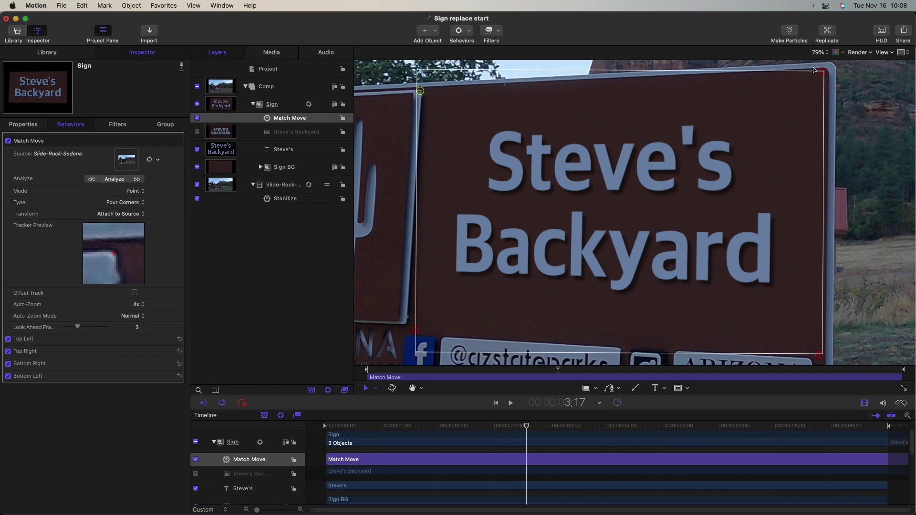
click(823, 72)
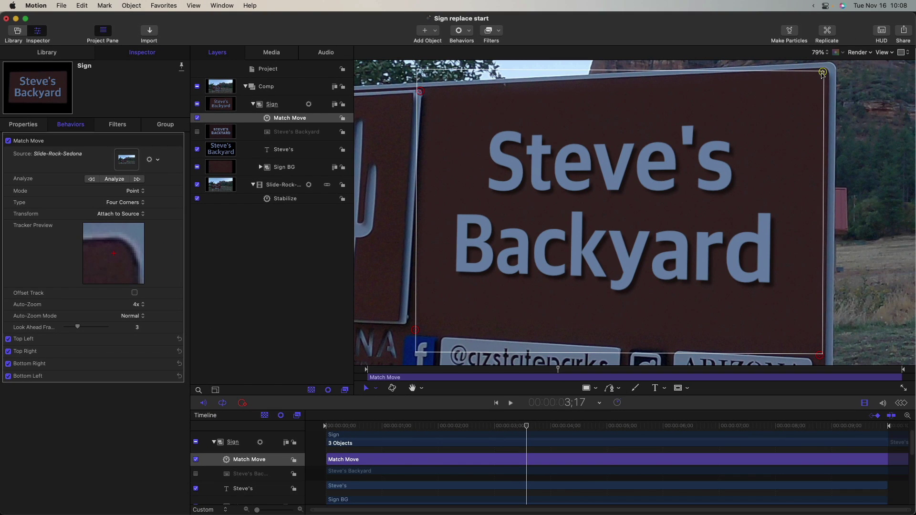
drag(108, 266, 92, 272)
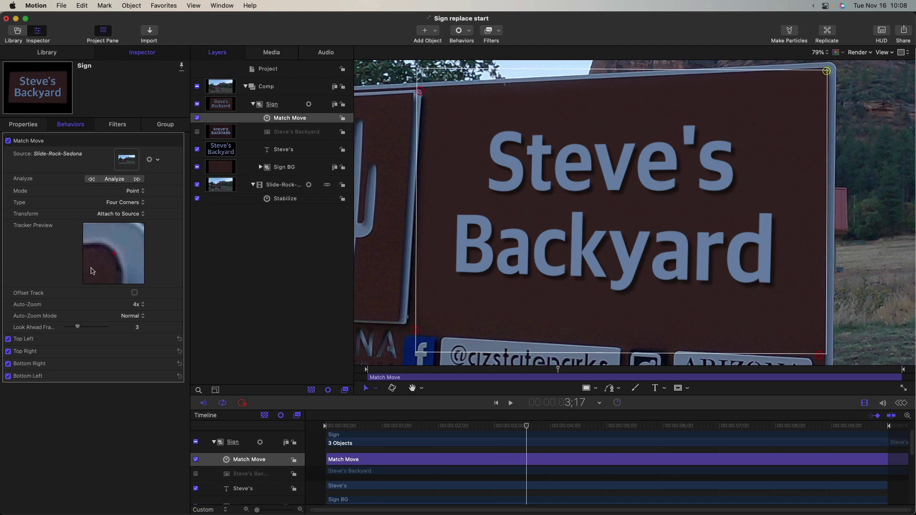
- Place the Bottom Right and Bottom Left trackers on the panel's lower corners, then fit the frame
click(820, 356)
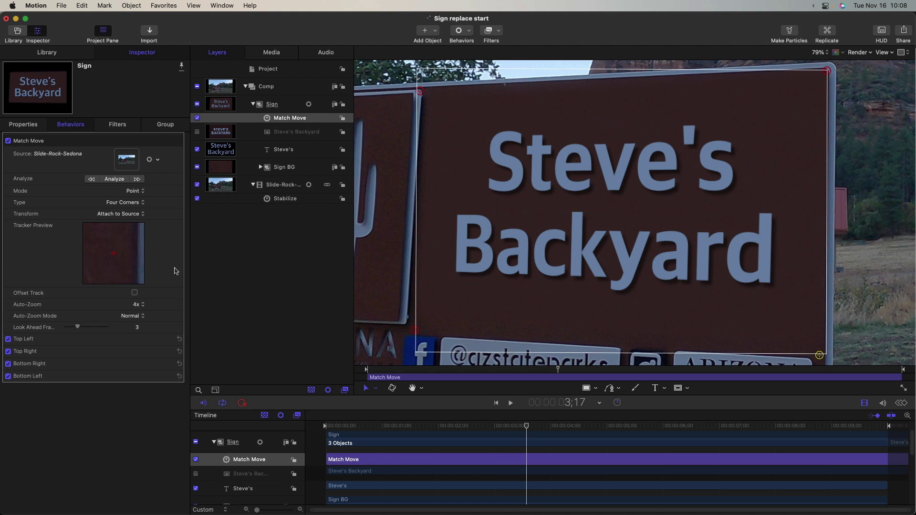
drag(120, 263, 168, 236)
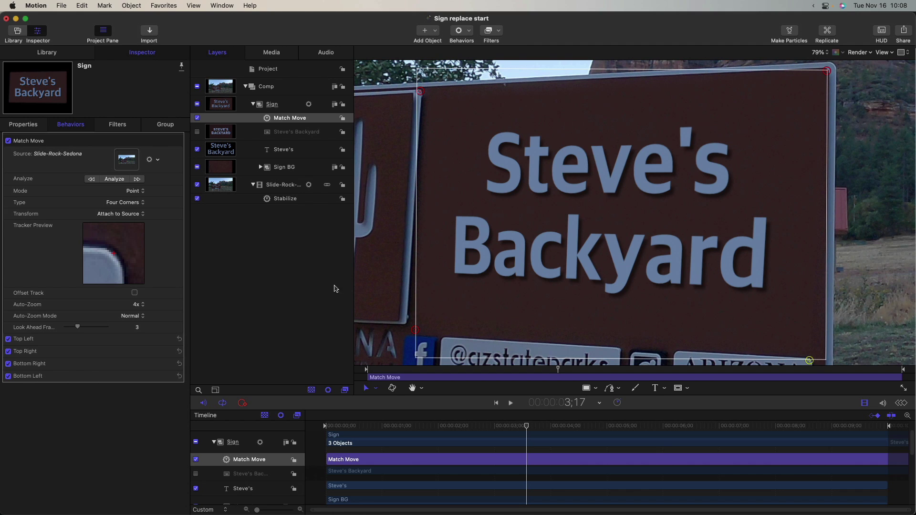
click(416, 330)
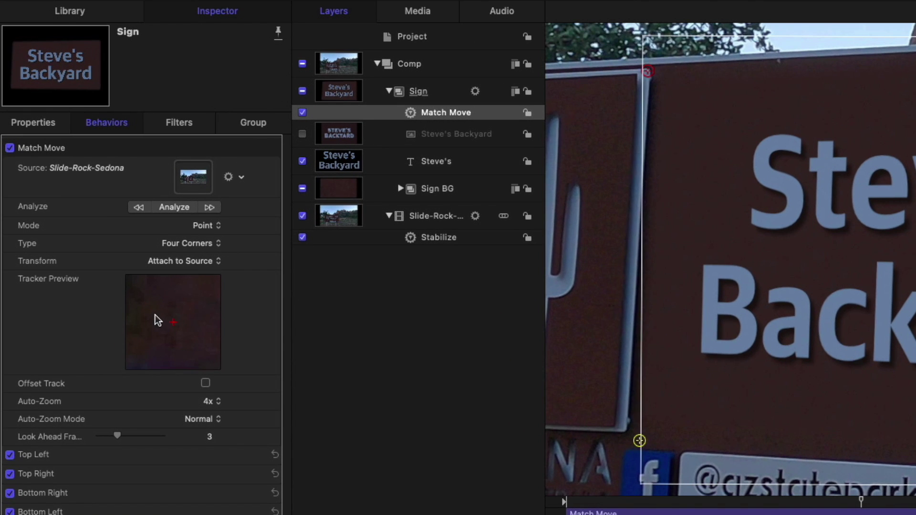
drag(103, 252, 148, 251)
drag(225, 318, 282, 351)
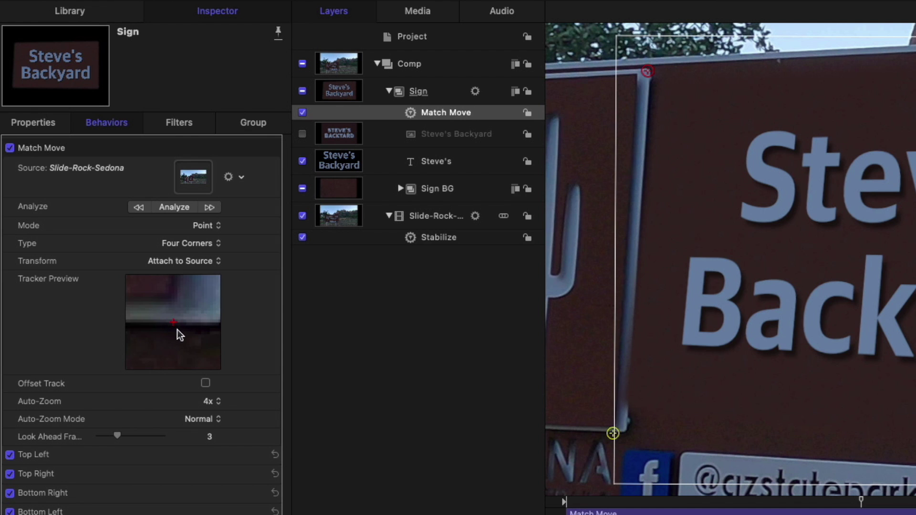
drag(183, 330, 135, 337)
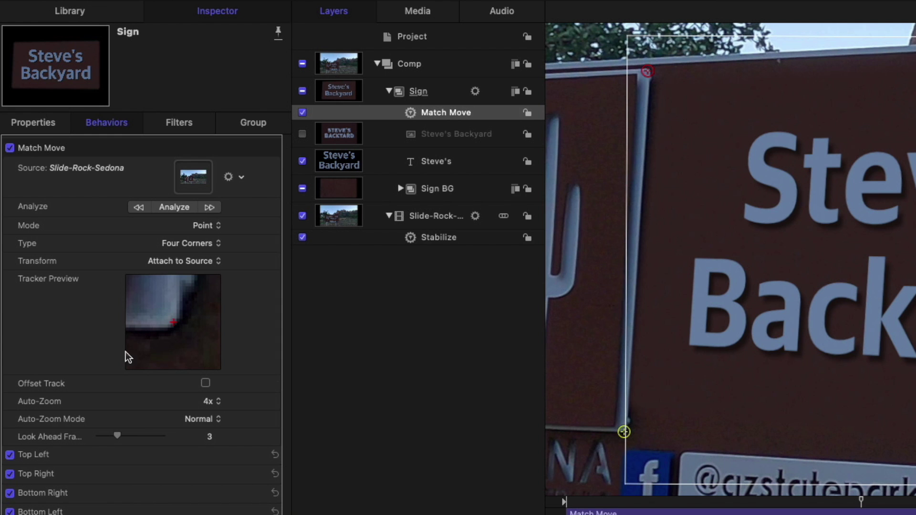
click(251, 456)
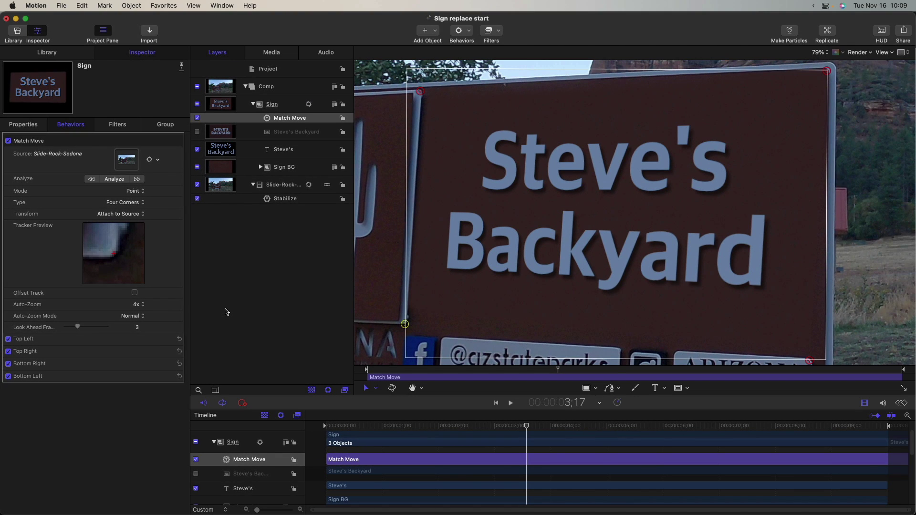
key(shift+z)
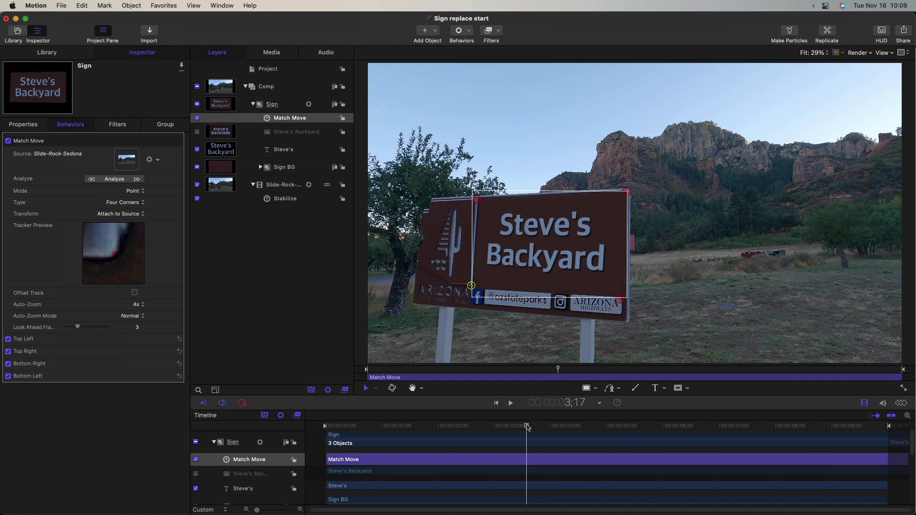
- Analyze the corners backward, then forward from 3;17, and scrub back to the clip start
click(91, 180)
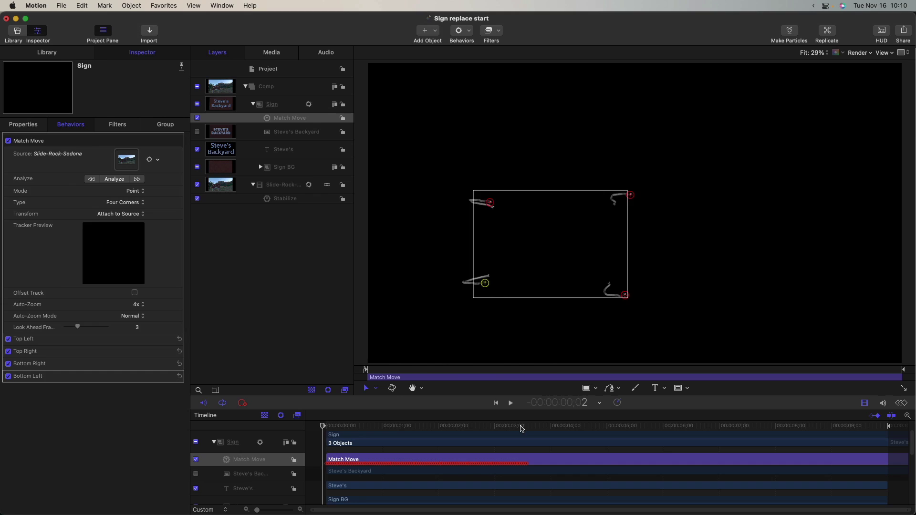
drag(522, 429, 528, 428)
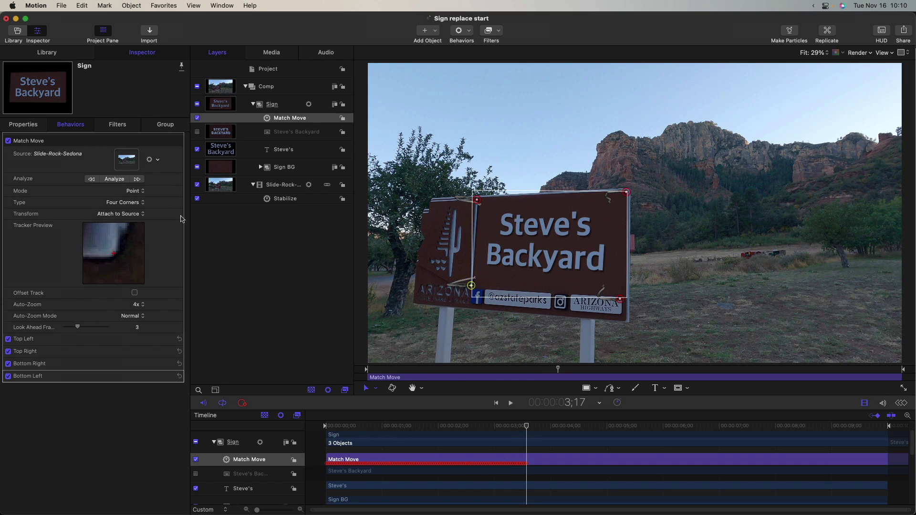
click(138, 180)
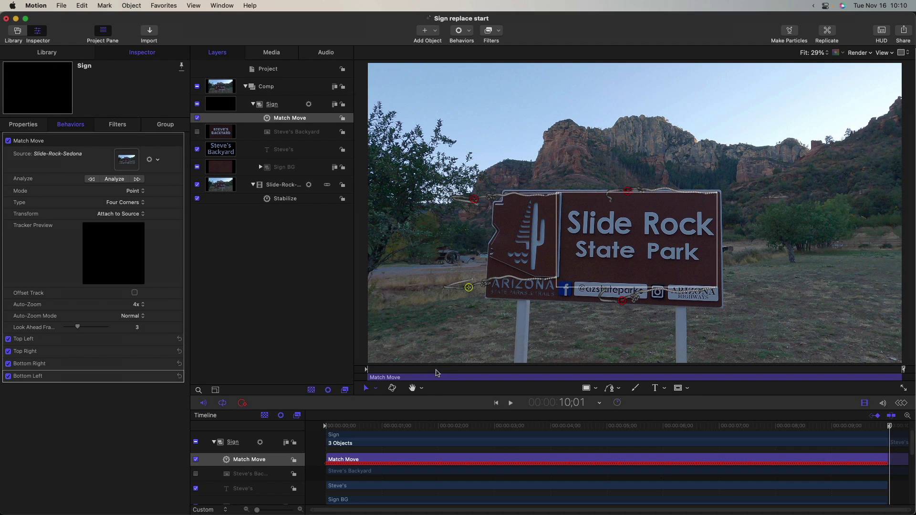
drag(449, 372, 333, 369)
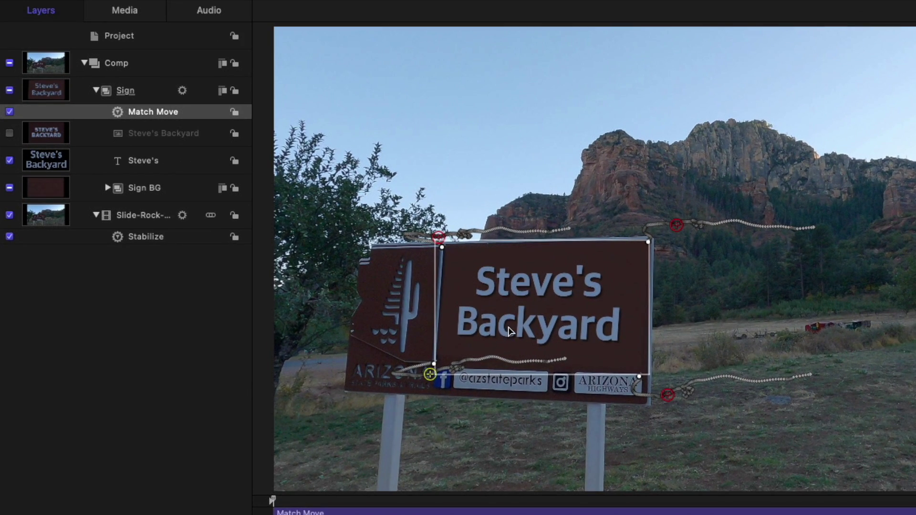
- Zoom in and drag the Sign layer's corners to fit the park sign panel
key(z)
drag(509, 331, 608, 313)
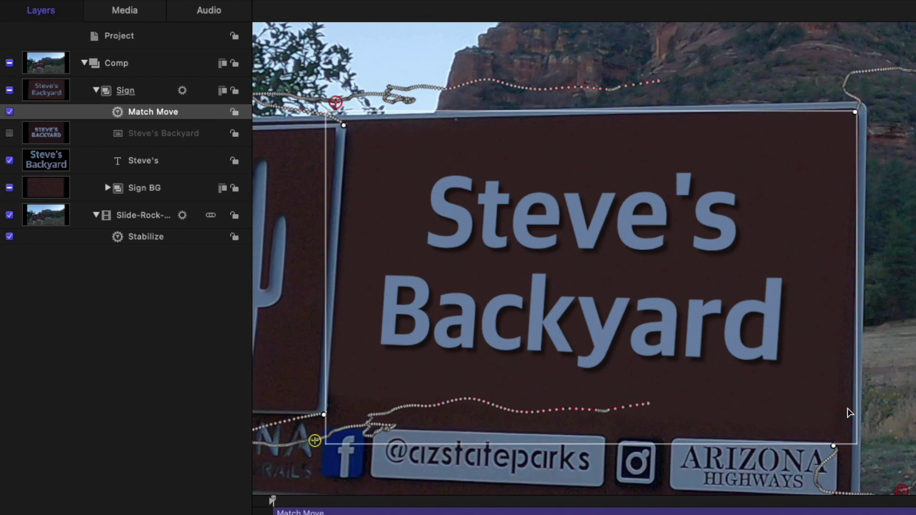
click(153, 92)
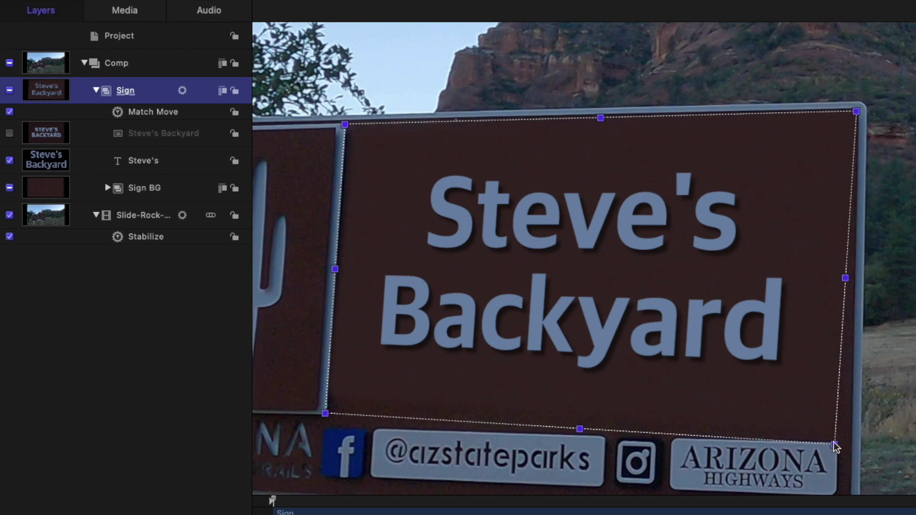
drag(836, 447, 852, 444)
drag(326, 415, 331, 426)
drag(344, 124, 344, 123)
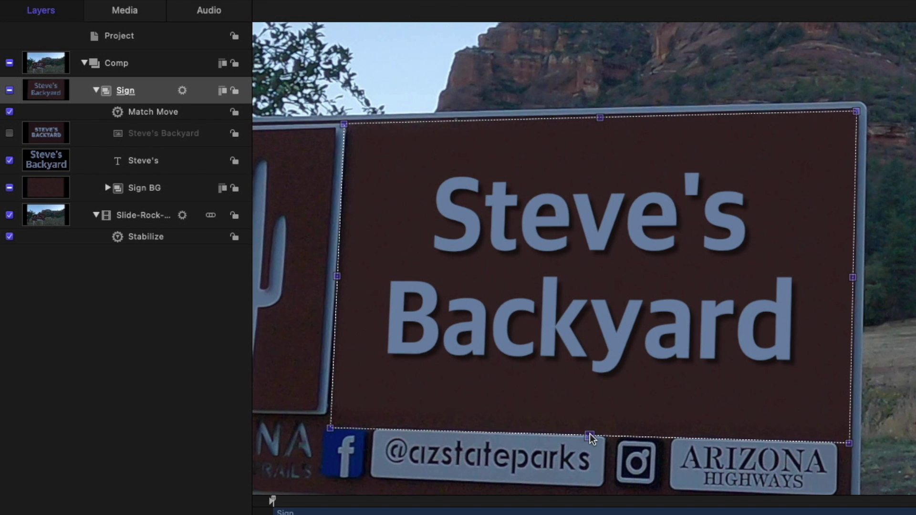
- Keep the Match Move Transform set to Attach to Source and deselect everything
click(164, 110)
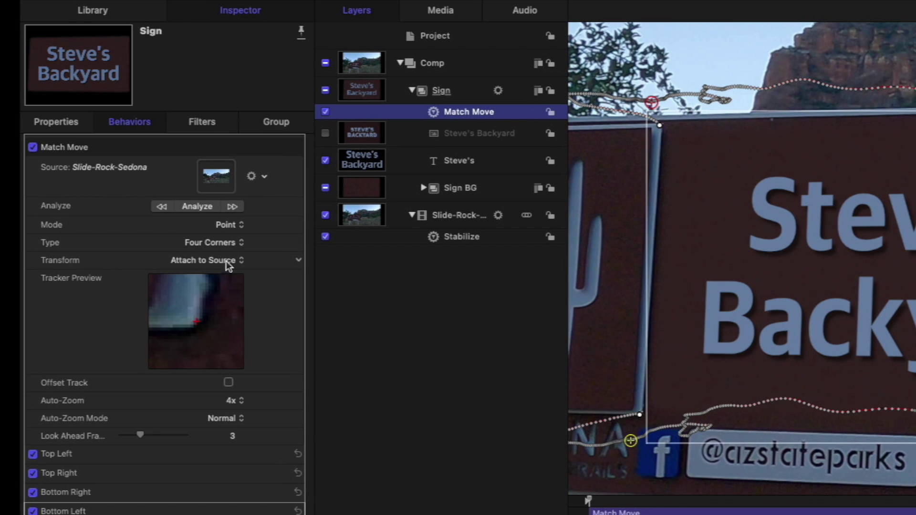
click(232, 260)
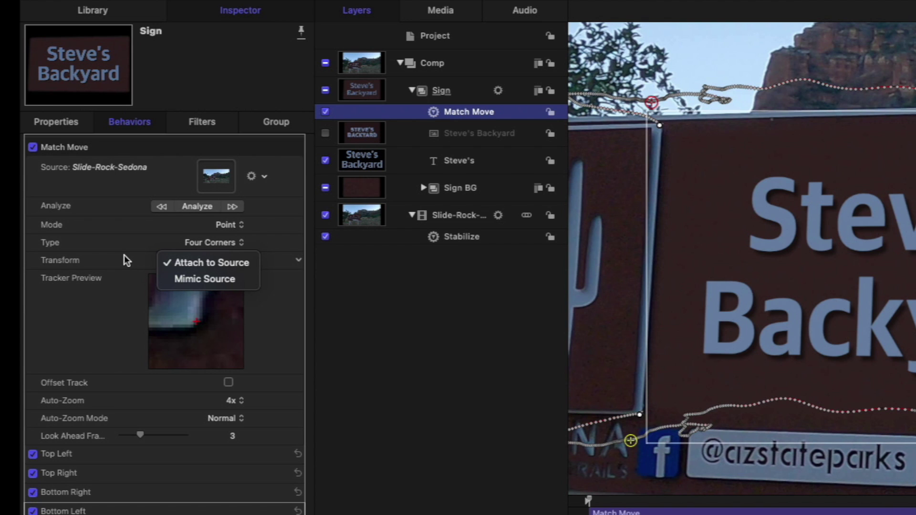
click(125, 257)
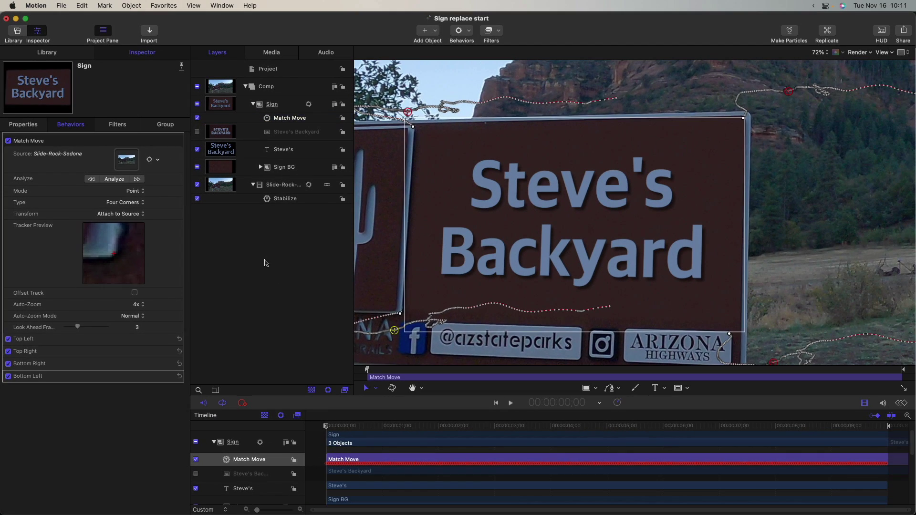
click(430, 333)
- Fit the frame, play the clip, and turn off Stabilize on the Slide-Rock-Sedona footage
key(shift+z)
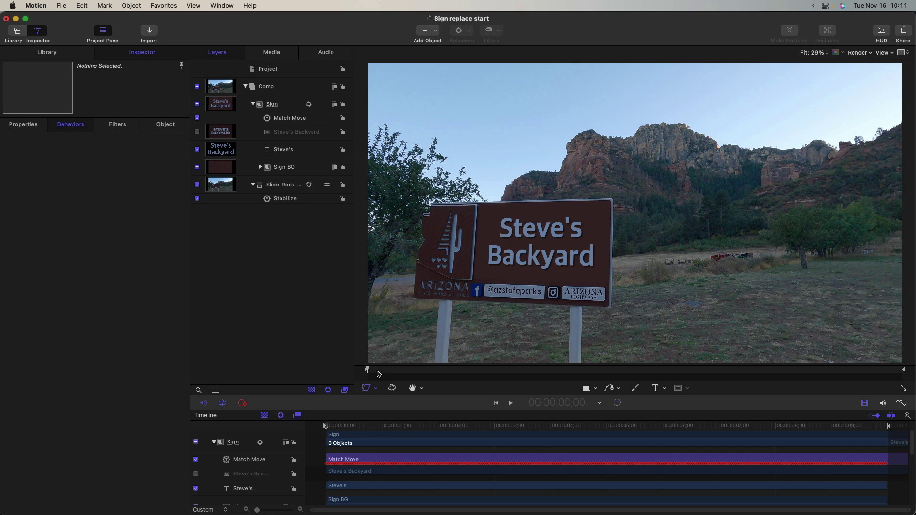
key(space)
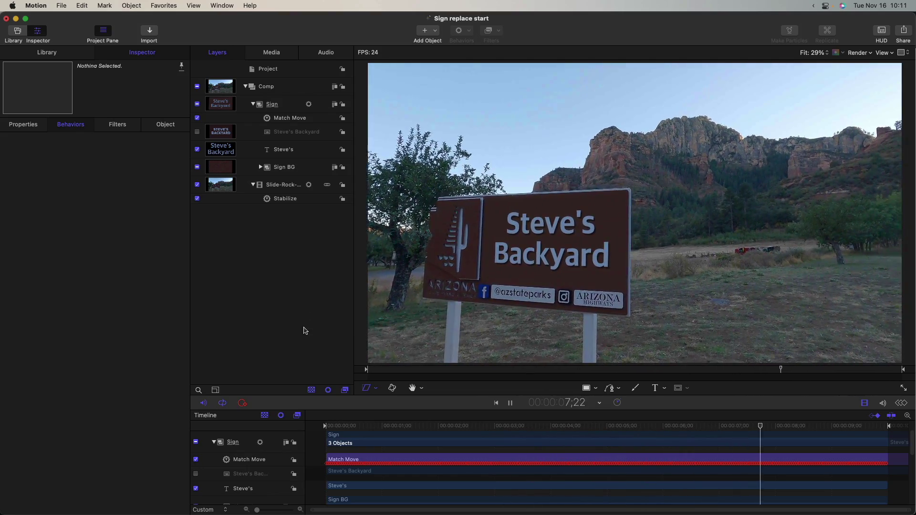
click(197, 198)
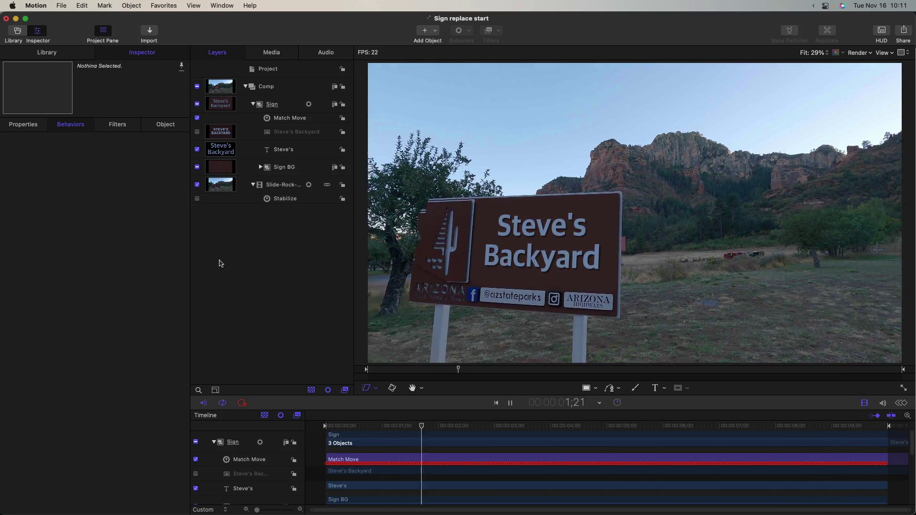